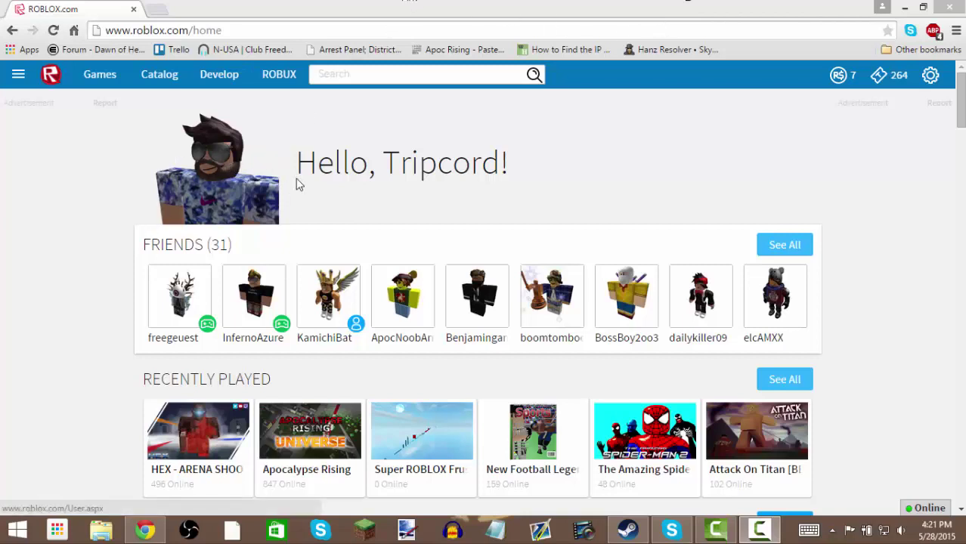
Open your Roblox profile page and scroll through the avatar and Active Places list
{"action": "left_click", "coordinate": [228, 173]}
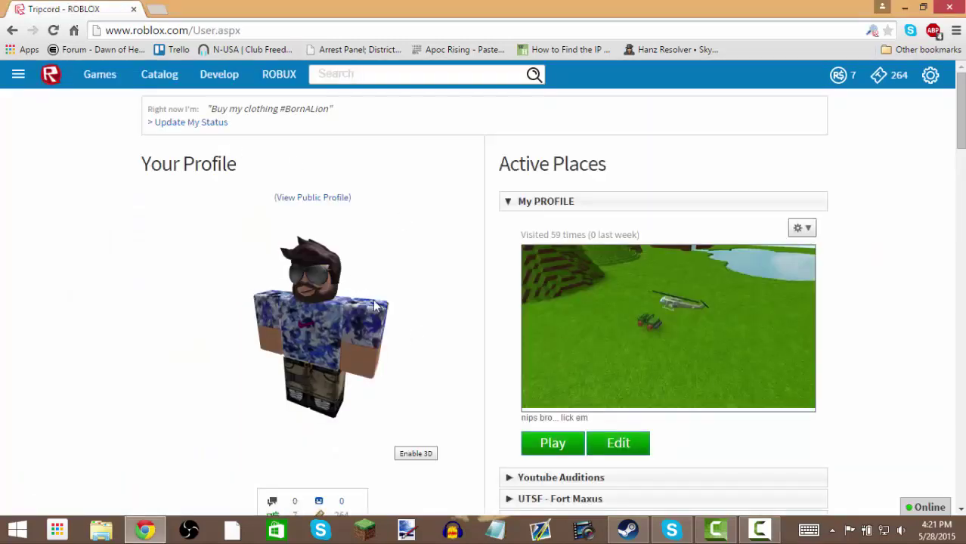
{"action": "scroll", "coordinate": [506, 284], "scroll_direction": "down", "scroll_amount": 1}
{"action": "scroll", "coordinate": [484, 278], "scroll_direction": "up", "scroll_amount": 1}
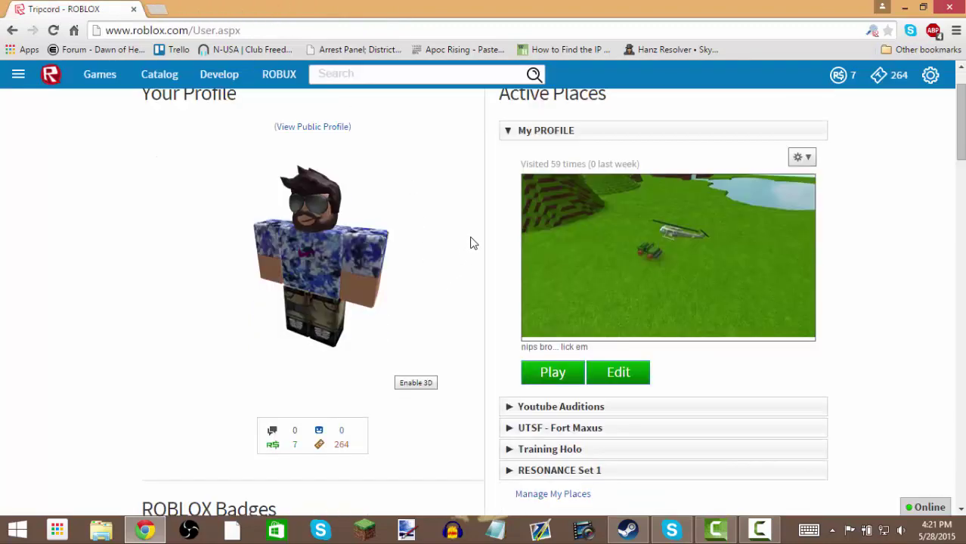
{"action": "scroll", "coordinate": [462, 253], "scroll_direction": "up", "scroll_amount": 1}
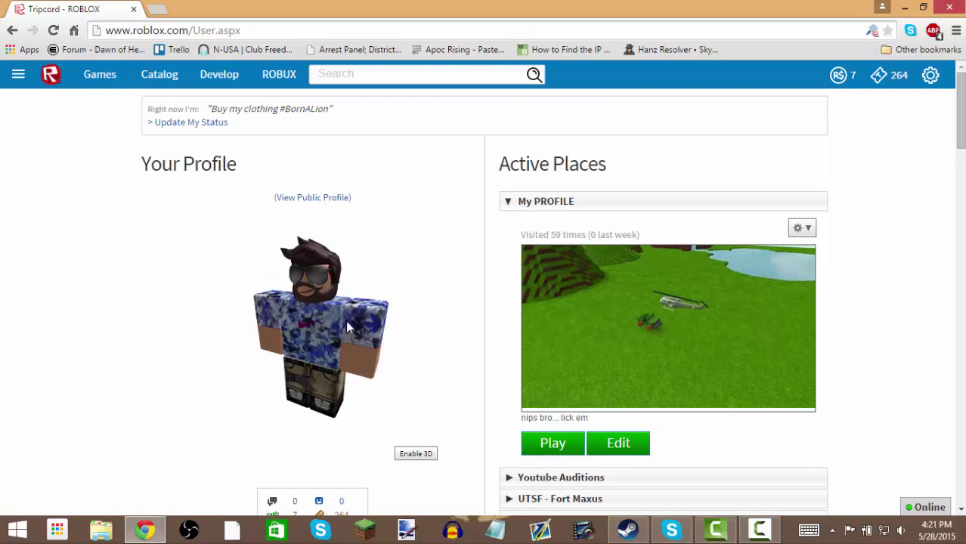
In the Character customizer's Outfits, page to MY Dream Char and put that outfit on
{"action": "left_click", "coordinate": [19, 74]}
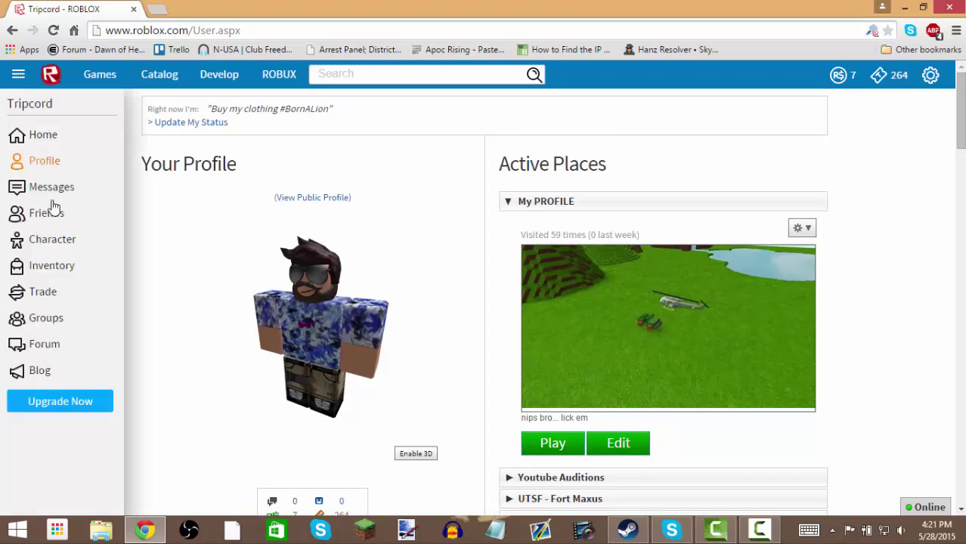
{"action": "left_click", "coordinate": [62, 245]}
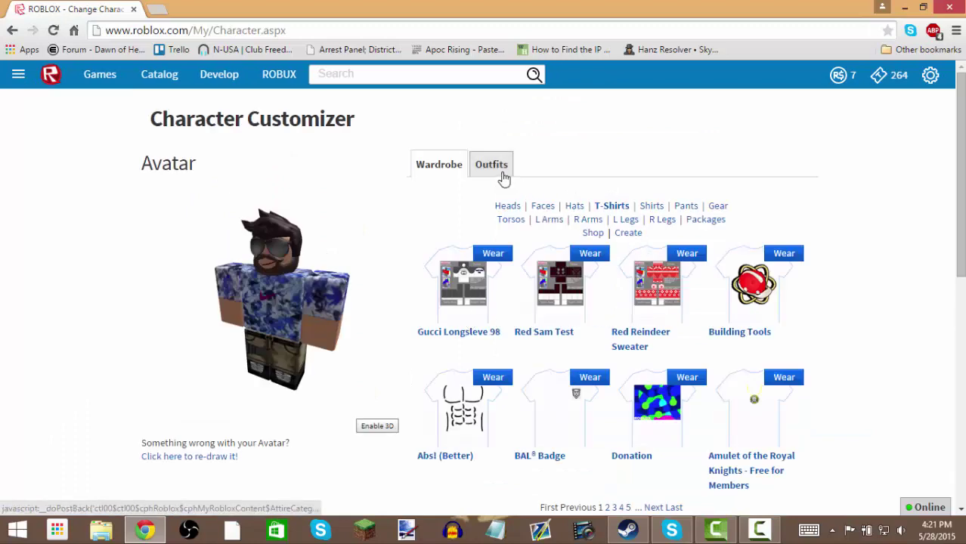
{"action": "left_click", "coordinate": [493, 166]}
{"action": "scroll", "coordinate": [657, 428], "scroll_direction": "down", "scroll_amount": 1}
{"action": "left_click", "coordinate": [657, 436]}
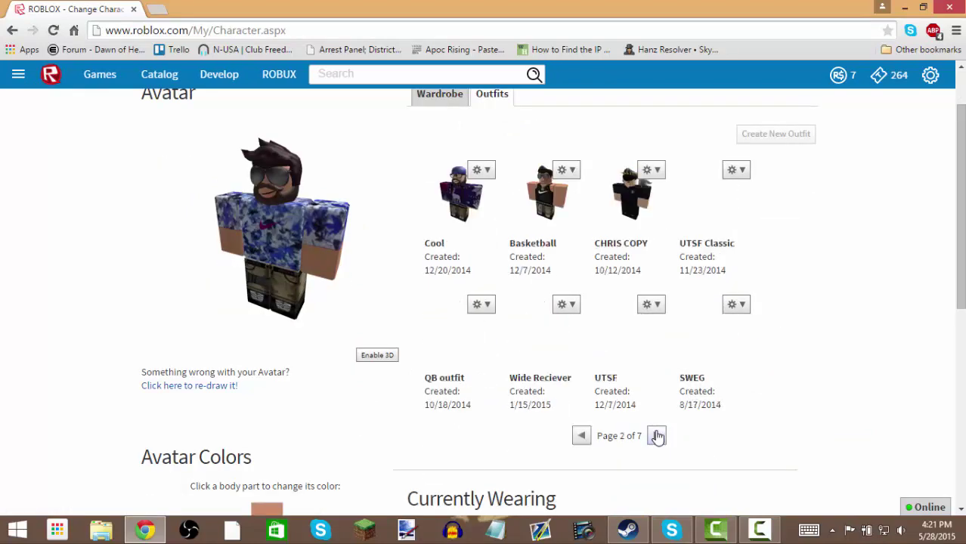
{"action": "left_click", "coordinate": [657, 437]}
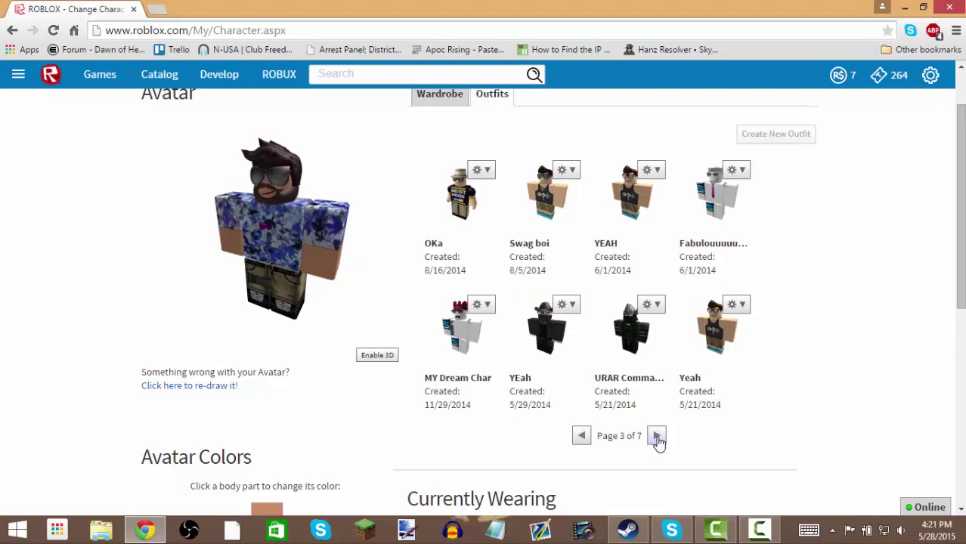
{"action": "left_click", "coordinate": [657, 437]}
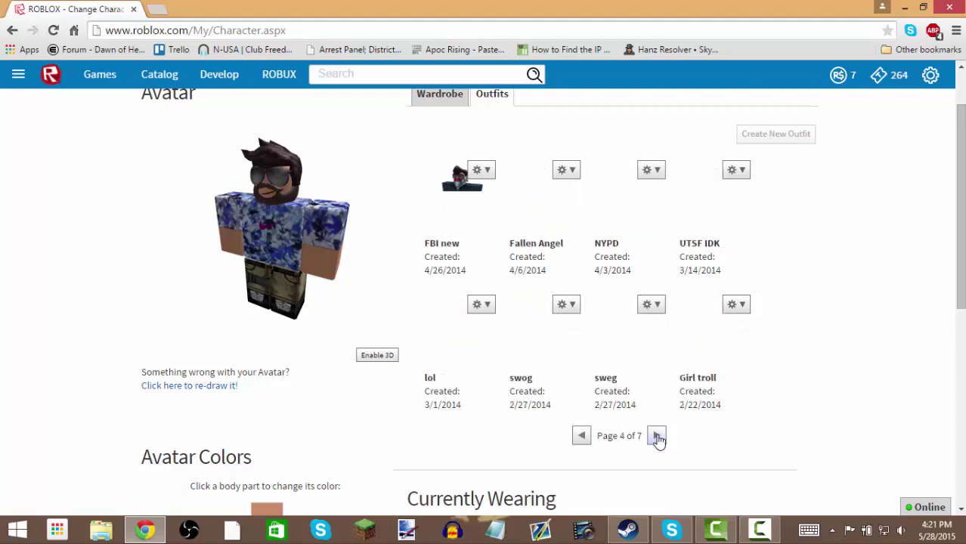
{"action": "left_click", "coordinate": [583, 437]}
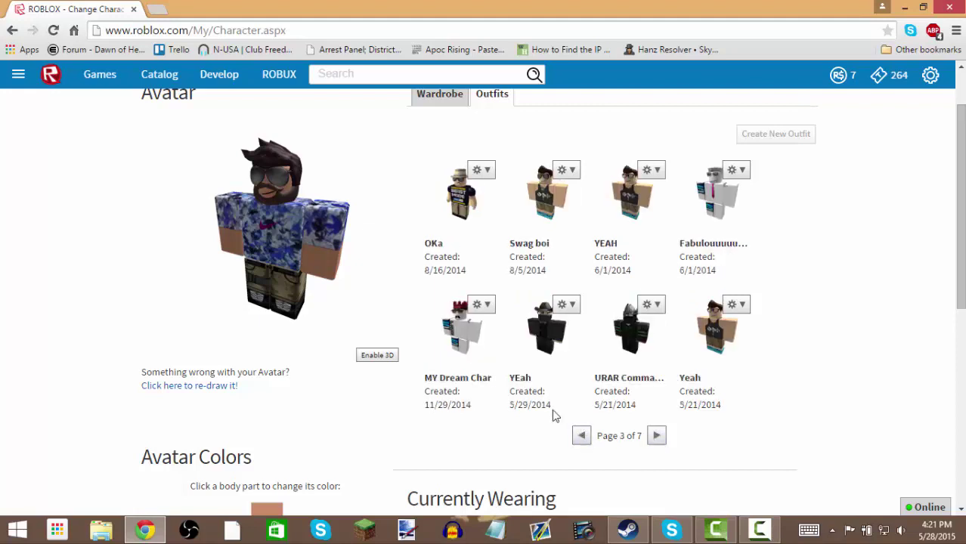
{"action": "left_click", "coordinate": [469, 331]}
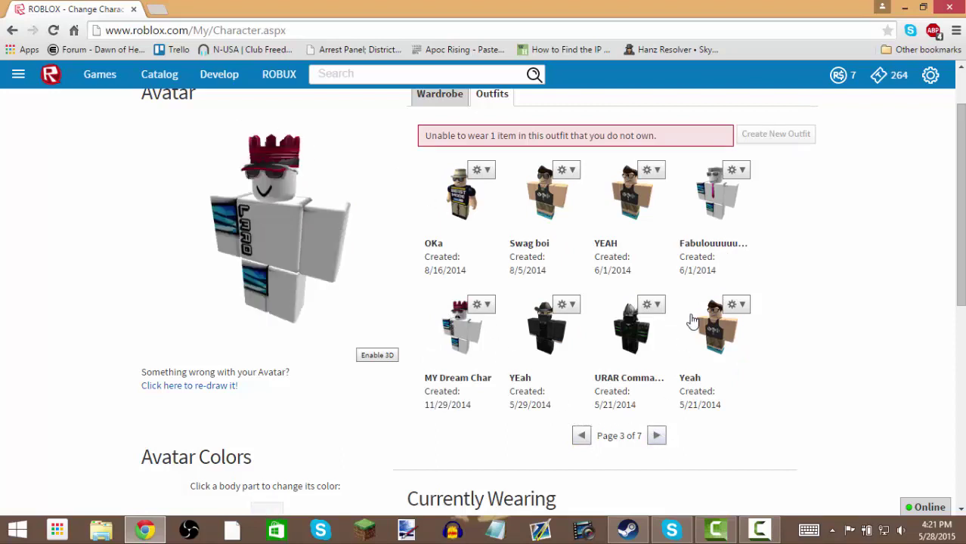
Go back to the profile page from the side menu to see the new outfit
{"action": "scroll", "coordinate": [421, 157], "scroll_direction": "up", "scroll_amount": 1}
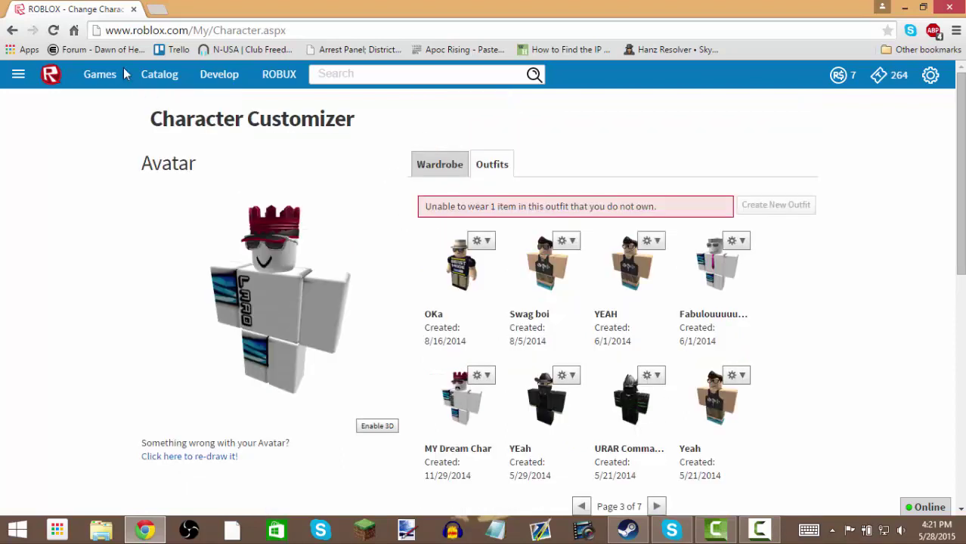
{"action": "left_click", "coordinate": [20, 75]}
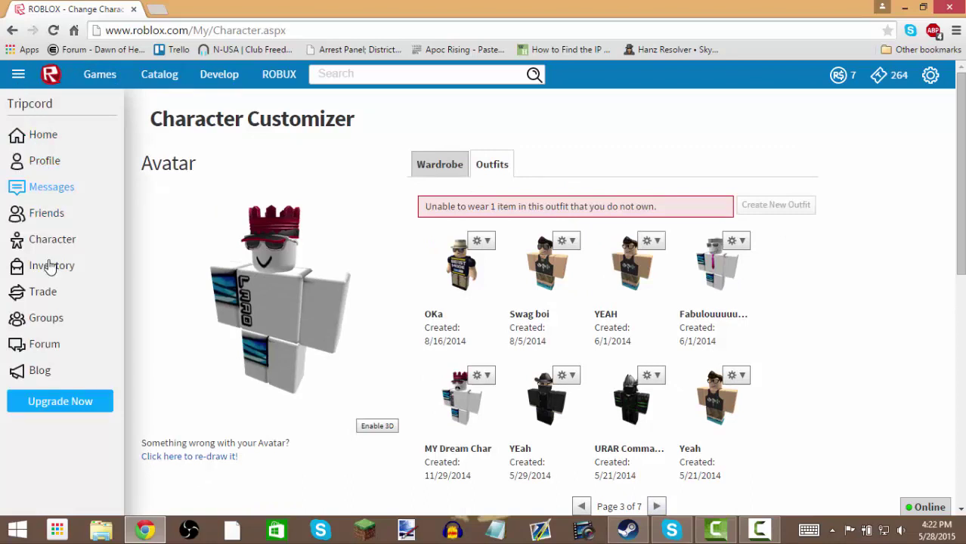
{"action": "left_click", "coordinate": [19, 162]}
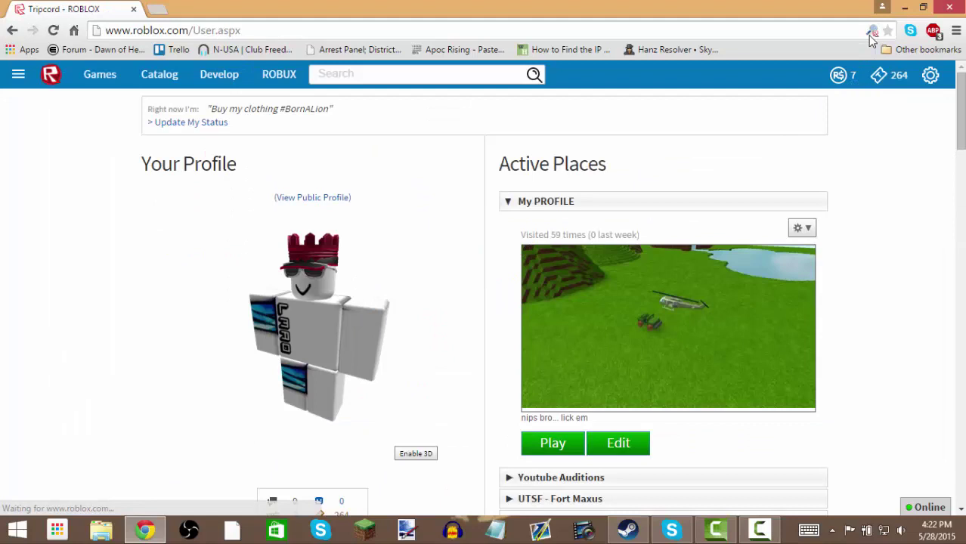
Use the extension's Edit in Studio option and open the downloaded Tripcord.rbxl place
{"action": "left_click", "coordinate": [871, 33]}
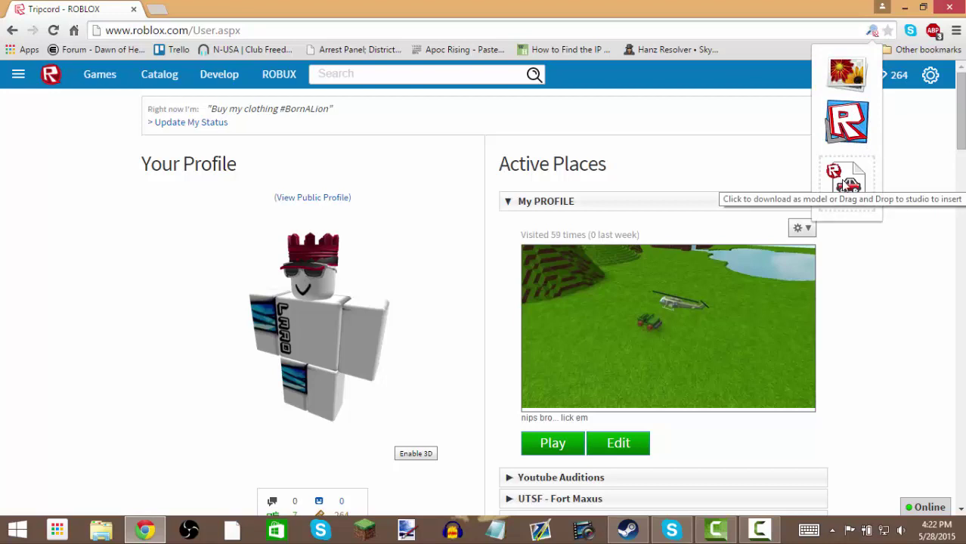
{"action": "left_click", "coordinate": [849, 130]}
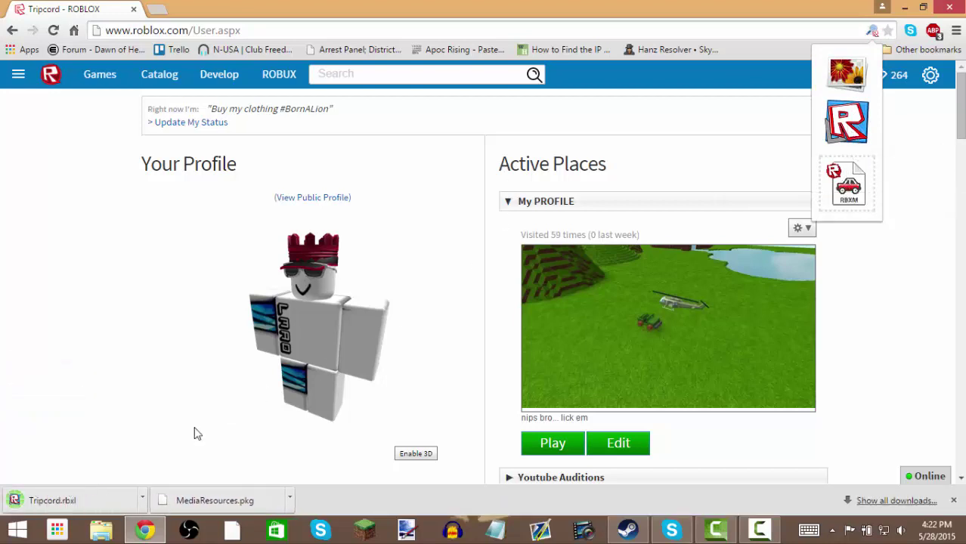
{"action": "left_click", "coordinate": [76, 497]}
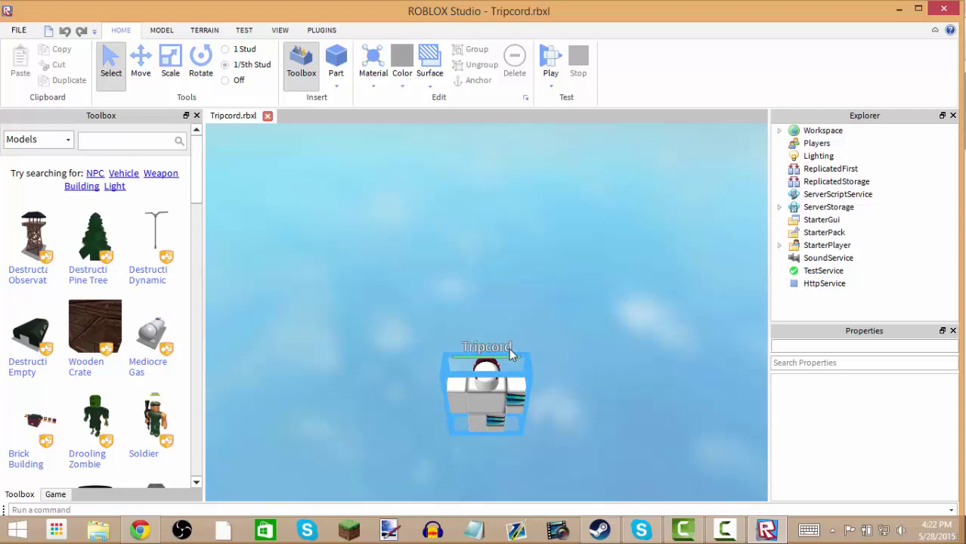
Zoom and orbit the viewport so the avatar faces front, then select it
{"action": "mouse_move", "coordinate": [472, 266]}
{"action": "right_mouse_down"}
{"action": "mouse_move", "coordinate": [477, 281]}
{"action": "mouse_move", "coordinate": [469, 266]}
{"action": "right_mouse_up"}
{"action": "scroll", "coordinate": [469, 266], "scroll_direction": "up", "scroll_amount": 2}
{"action": "scroll", "coordinate": [470, 266], "scroll_direction": "down", "scroll_amount": 5}
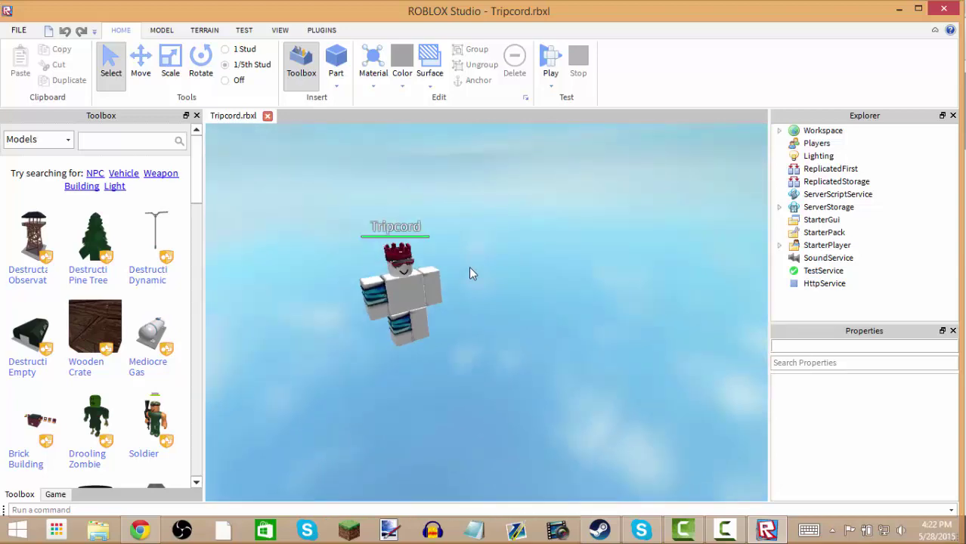
{"action": "scroll", "coordinate": [470, 266], "scroll_direction": "up", "scroll_amount": 2}
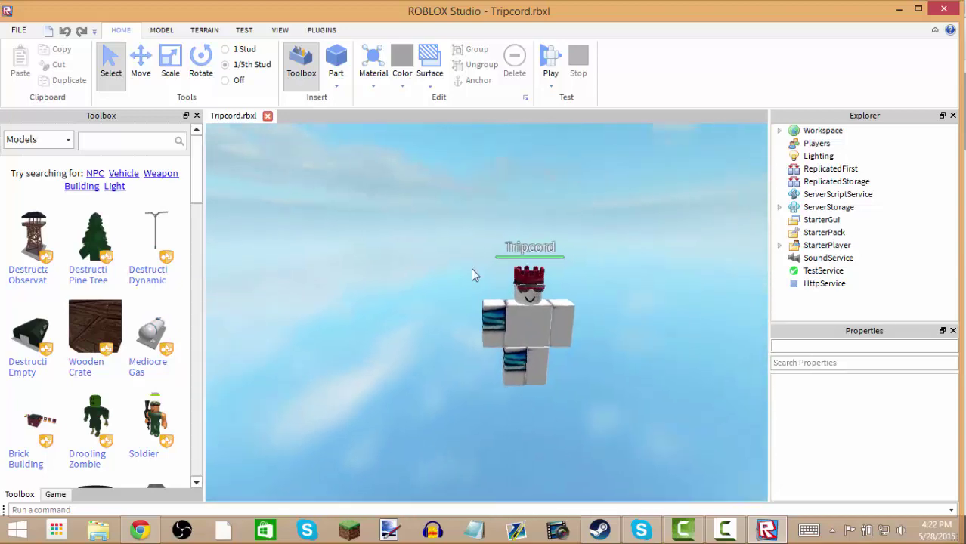
{"action": "scroll", "coordinate": [472, 275], "scroll_direction": "up", "scroll_amount": 3}
{"action": "right_click_drag", "start_coordinate": [472, 275], "coordinate": [531, 267]}
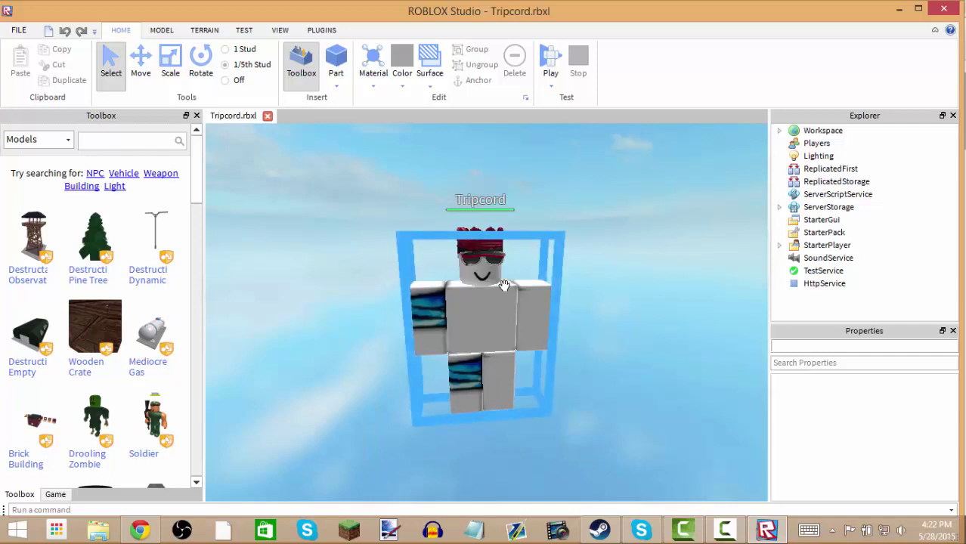
{"action": "left_click", "coordinate": [515, 316]}
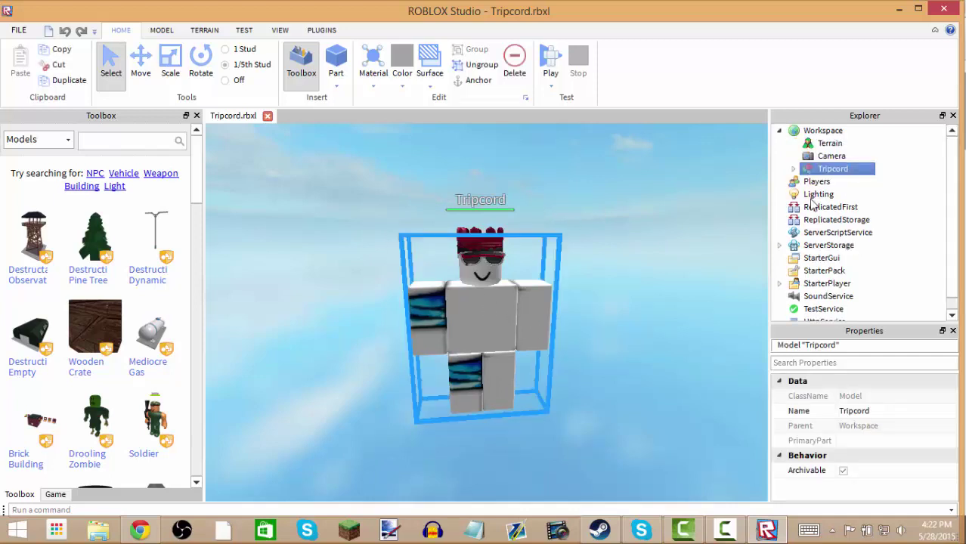
Expand the avatar in Explorer and select its body colours, clothing, accessories and body parts
{"action": "left_click", "coordinate": [794, 169]}
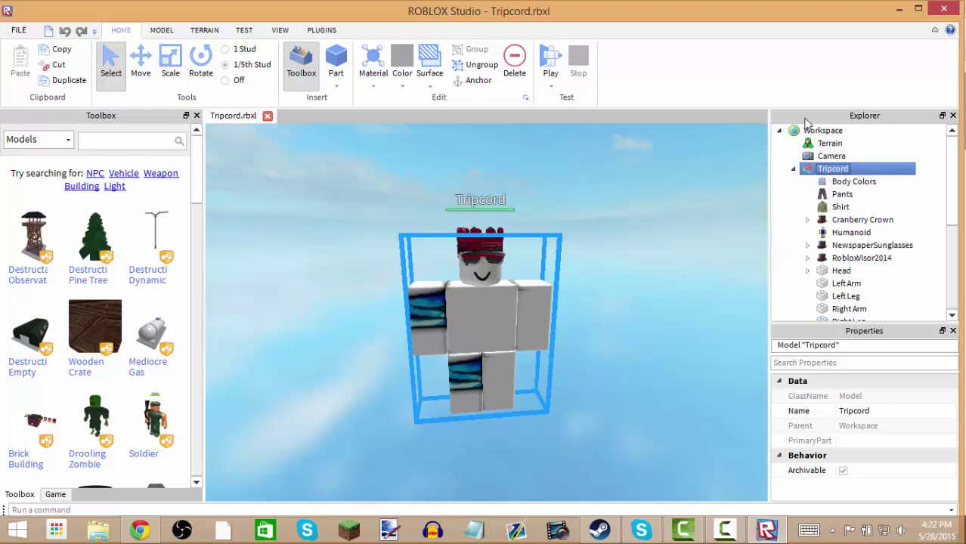
{"action": "left_click", "coordinate": [839, 182]}
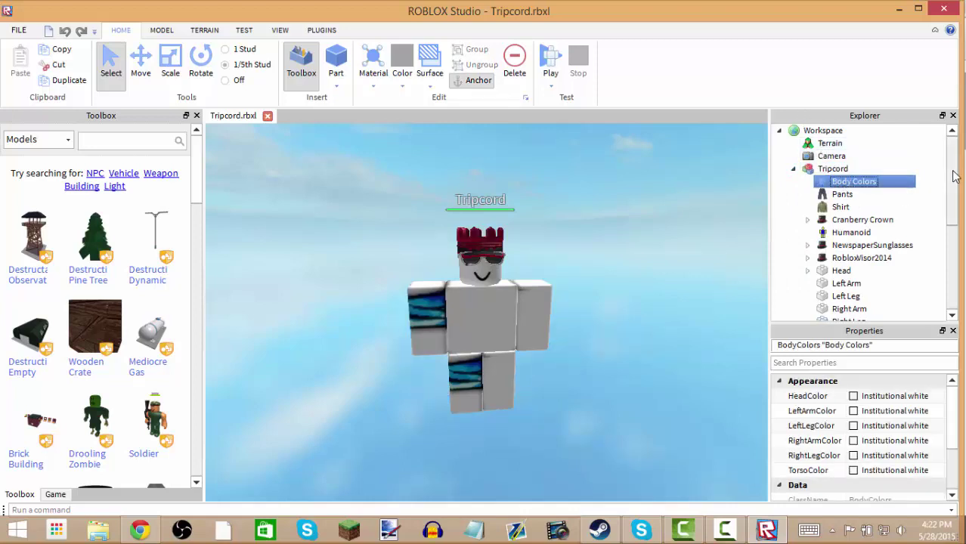
{"action": "scroll", "coordinate": [858, 281], "scroll_direction": "down", "scroll_amount": 3}
{"action": "left_click", "coordinate": [843, 282], "text": "shift"}
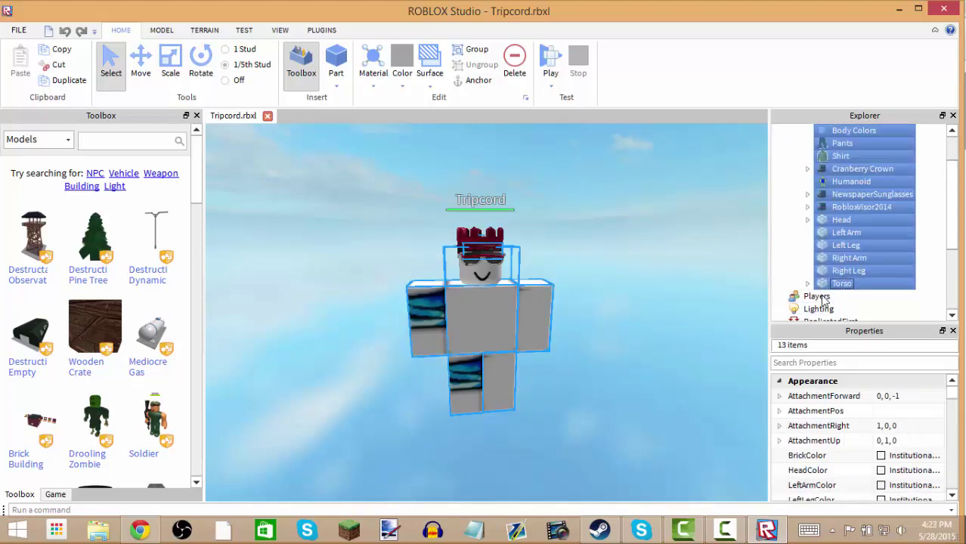
{"action": "scroll", "coordinate": [823, 291], "scroll_direction": "down", "scroll_amount": 4}
{"action": "scroll", "coordinate": [846, 257], "scroll_direction": "up", "scroll_amount": 6}
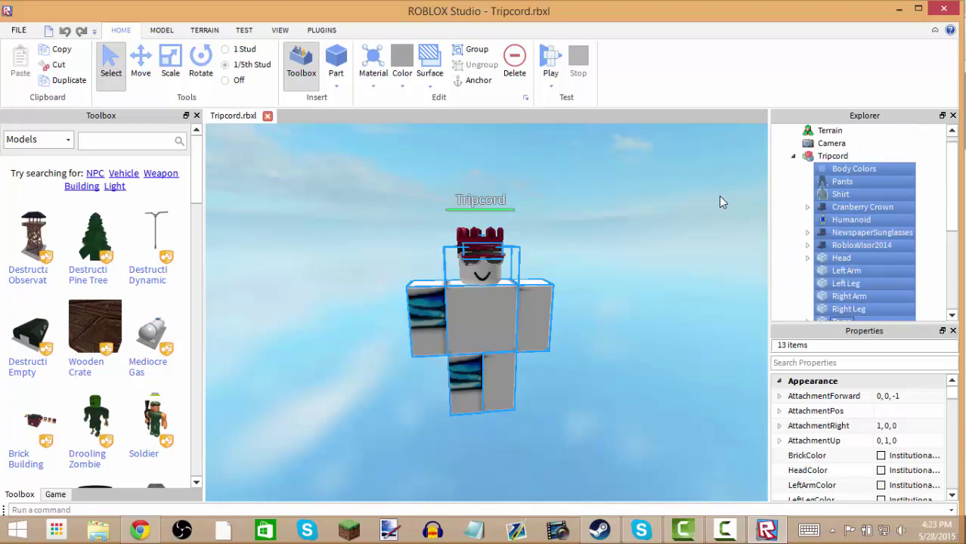
{"action": "left_click", "coordinate": [831, 156]}
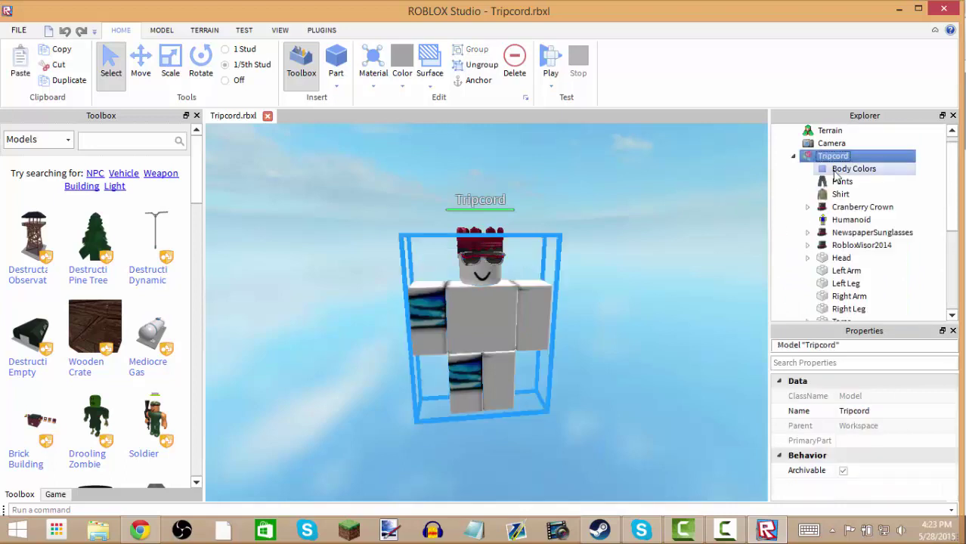
Delete the avatar, paste its parts into Workspace and group them into one Model with Ctrl+G
{"action": "key", "text": "Delete"}
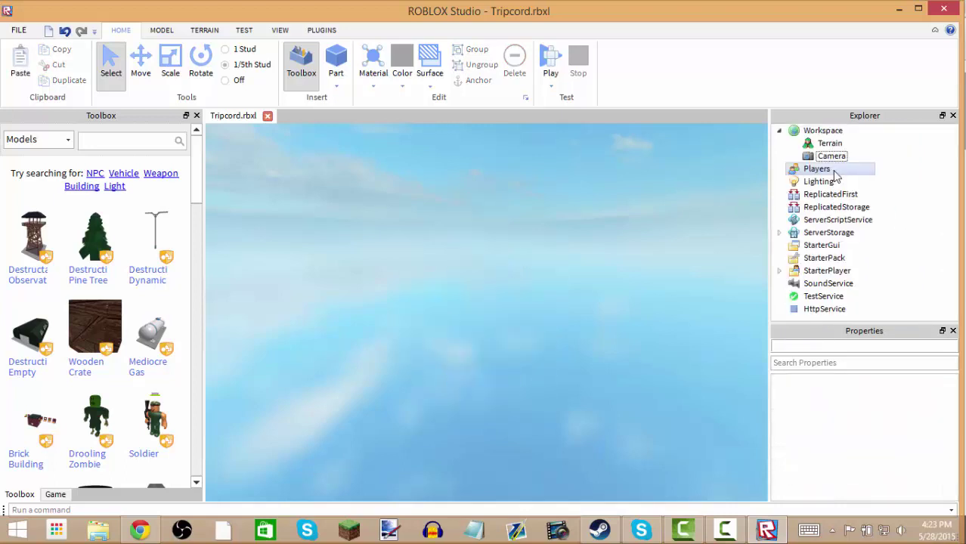
{"action": "left_click", "coordinate": [820, 131]}
{"action": "right_click", "coordinate": [820, 132]}
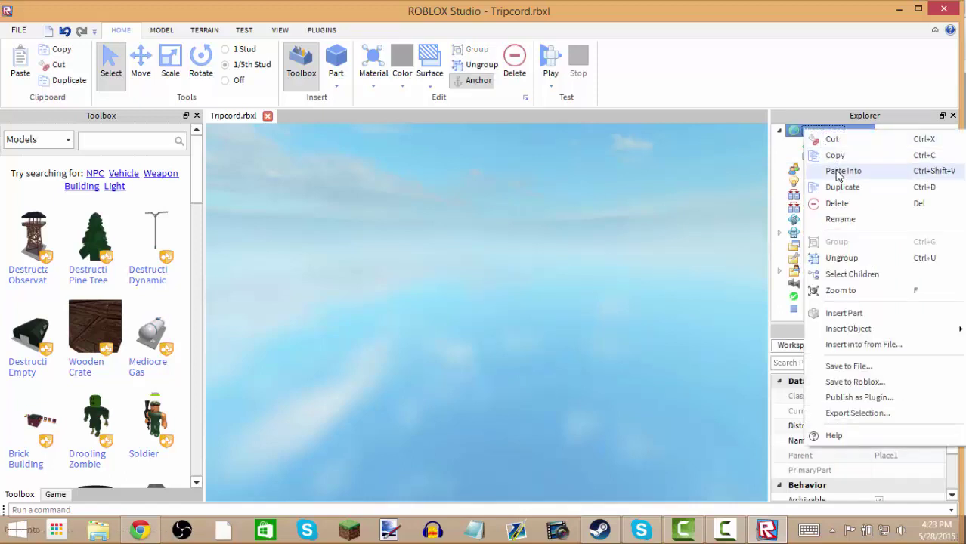
{"action": "left_click", "coordinate": [839, 170]}
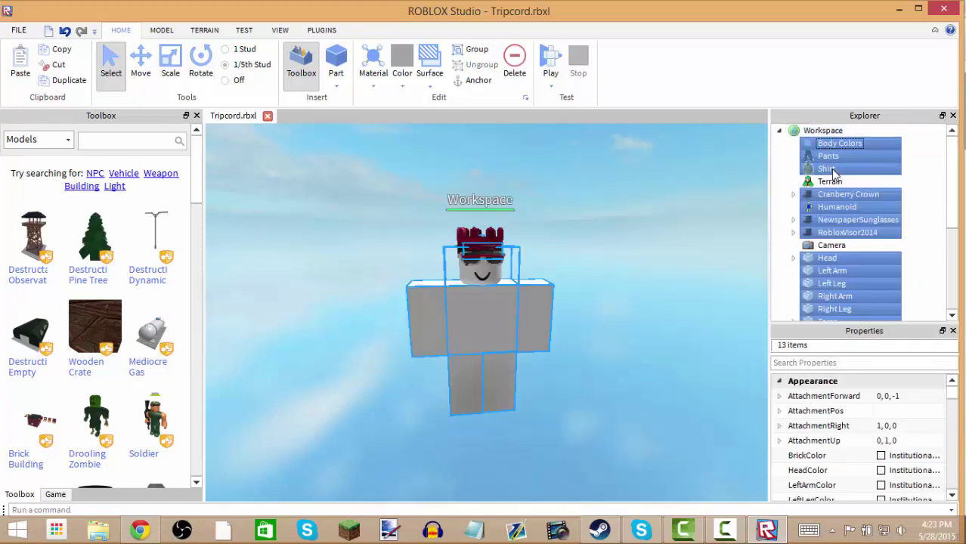
{"action": "key", "text": "ctrl+g"}
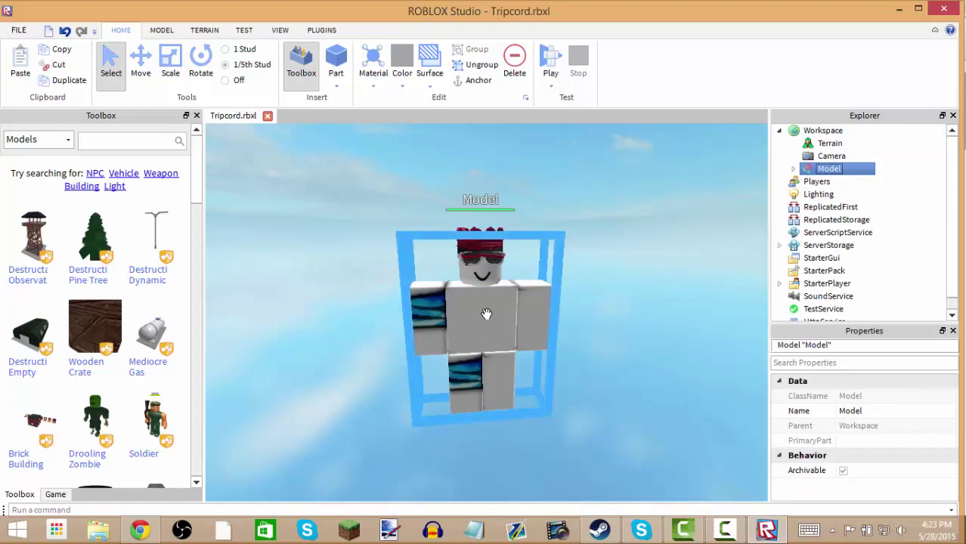
Export the grouped Model using Export Selection
{"action": "right_click", "coordinate": [830, 173]}
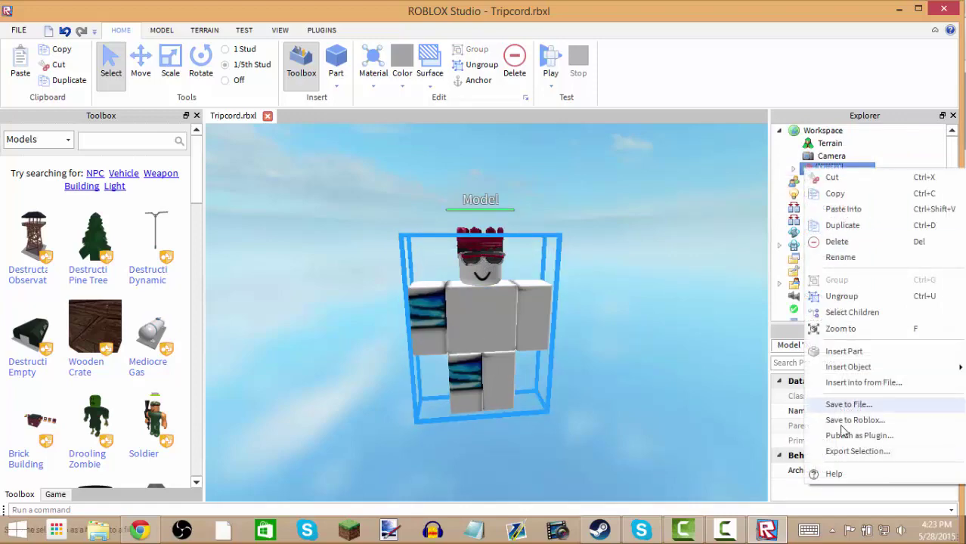
{"action": "mouse_move", "coordinate": [858, 370]}
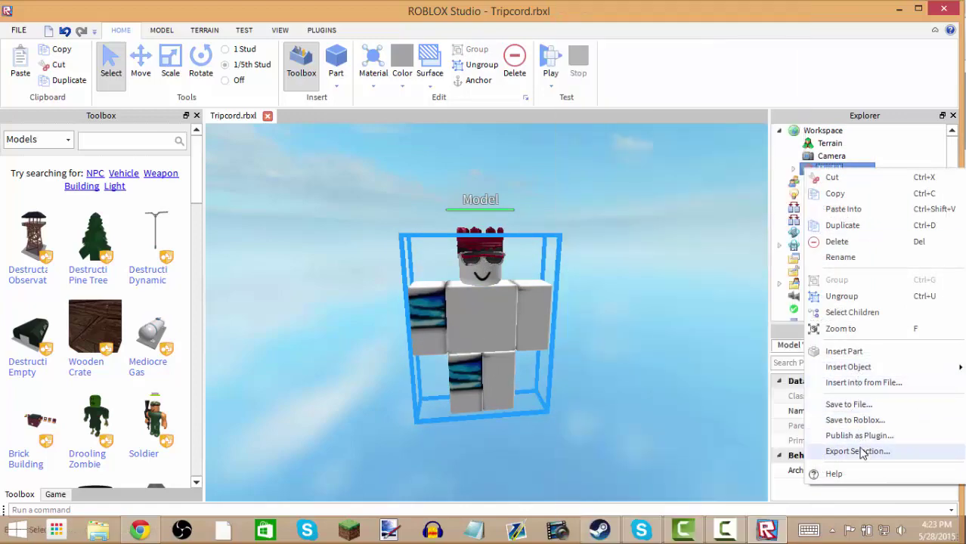
{"action": "left_click", "coordinate": [862, 451]}
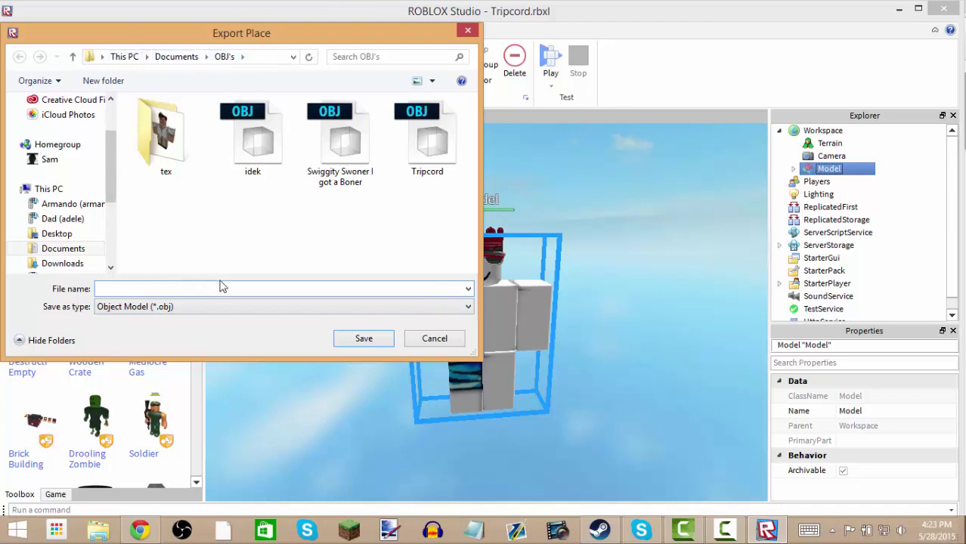
Save the export as the OBJ file Testicles
{"action": "type", "text": "Testicles"}
{"action": "key", "text": "Return"}
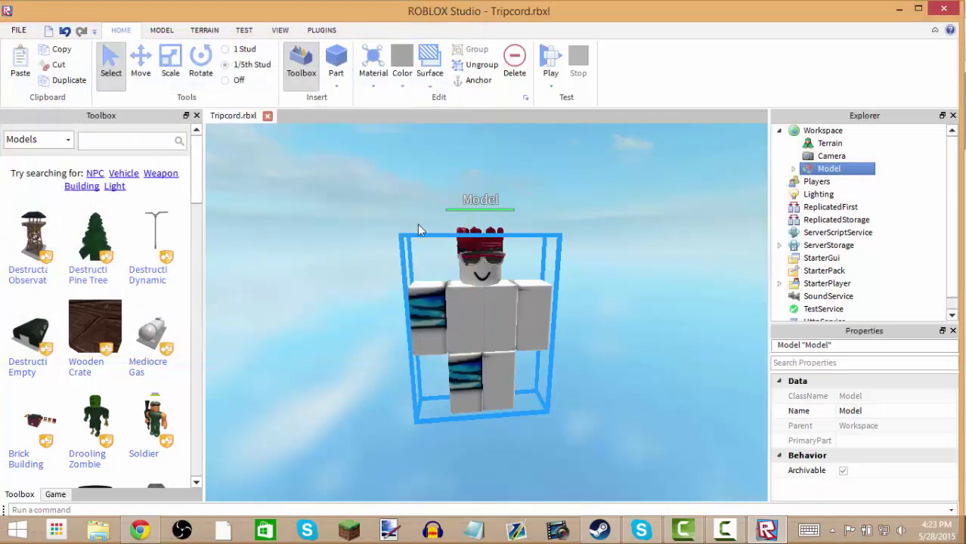
Minimize Studio and Chrome, launch Blender from the desktop and dismiss the splash screen
{"action": "left_click", "coordinate": [902, 7]}
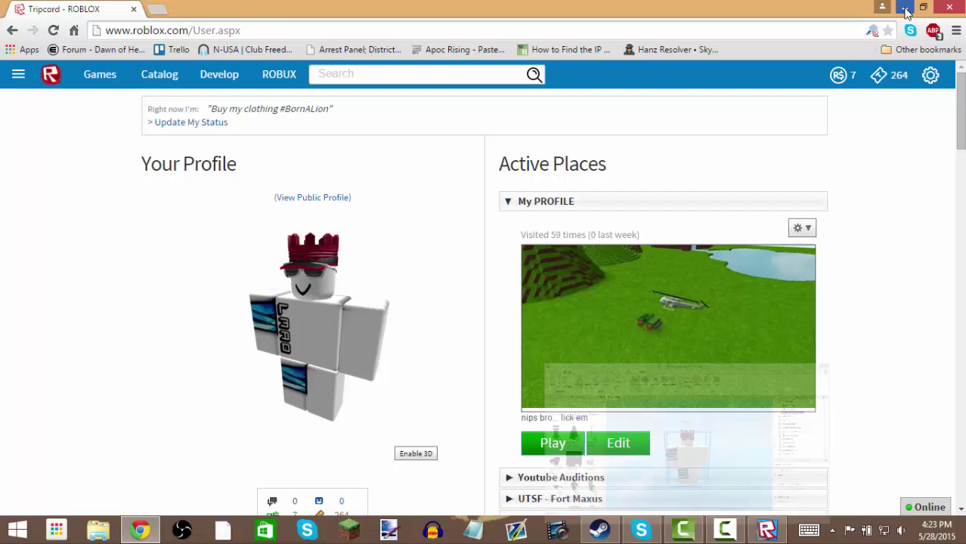
{"action": "left_click", "coordinate": [904, 6]}
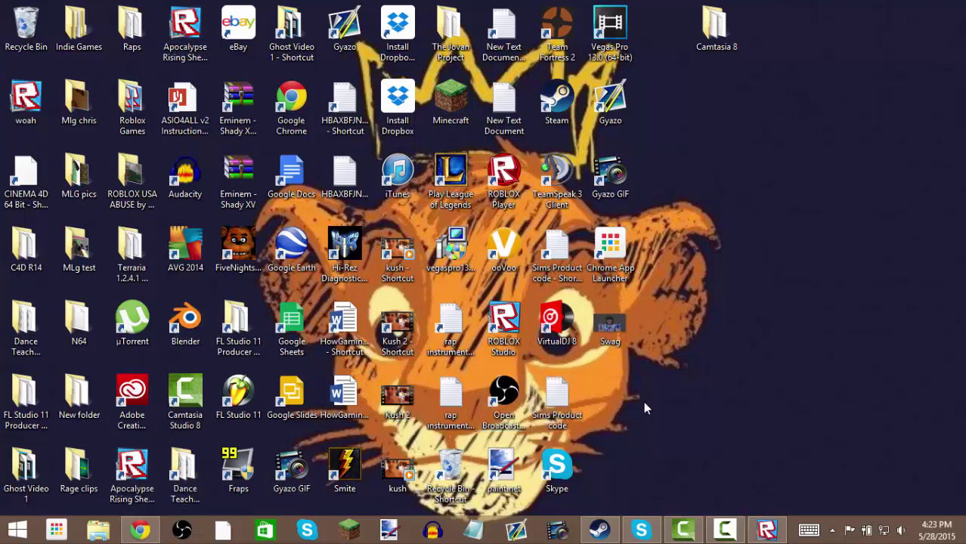
{"action": "left_click", "coordinate": [186, 324]}
{"action": "double_click", "coordinate": [187, 323]}
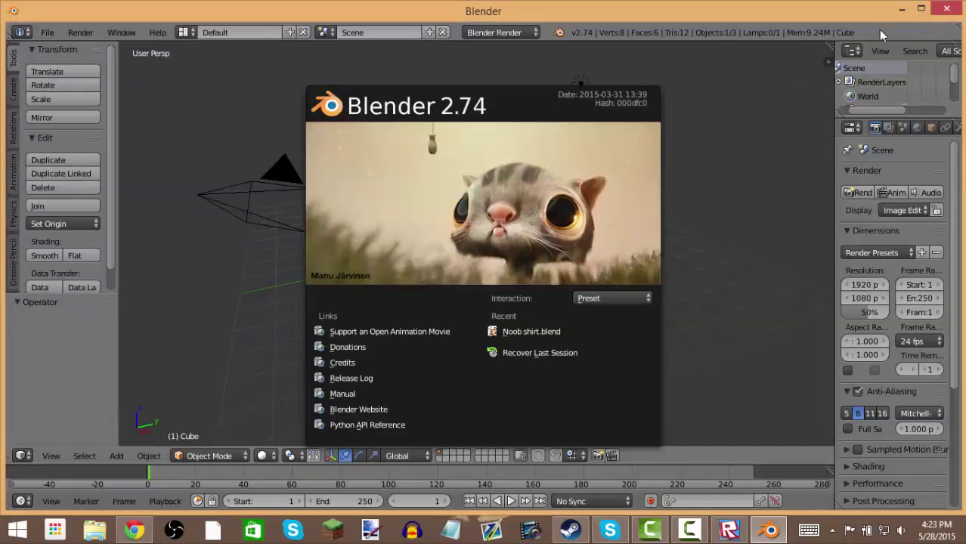
{"action": "left_click", "coordinate": [743, 144]}
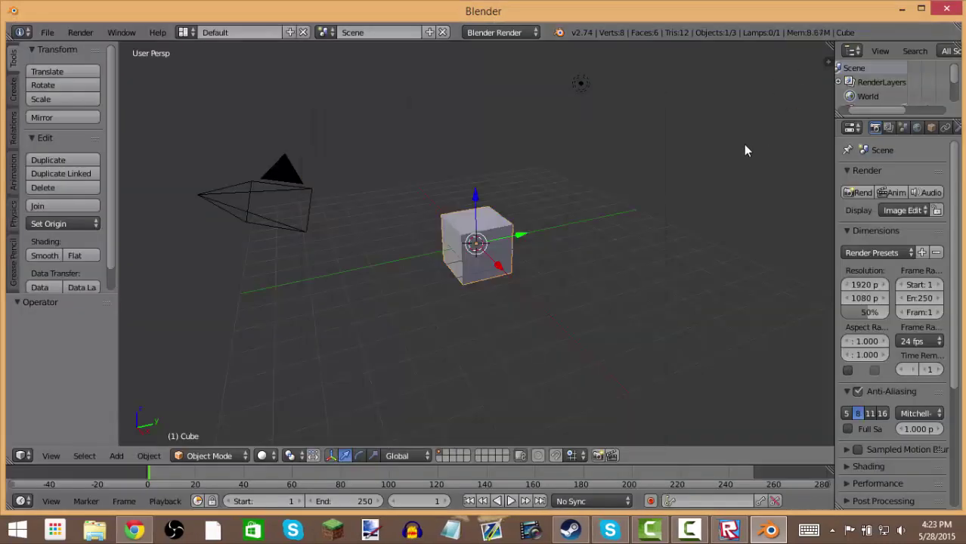
Delete the default cube and adjust the view with fly navigation
{"action": "key", "text": "x"}
{"action": "left_click", "coordinate": [497, 236]}
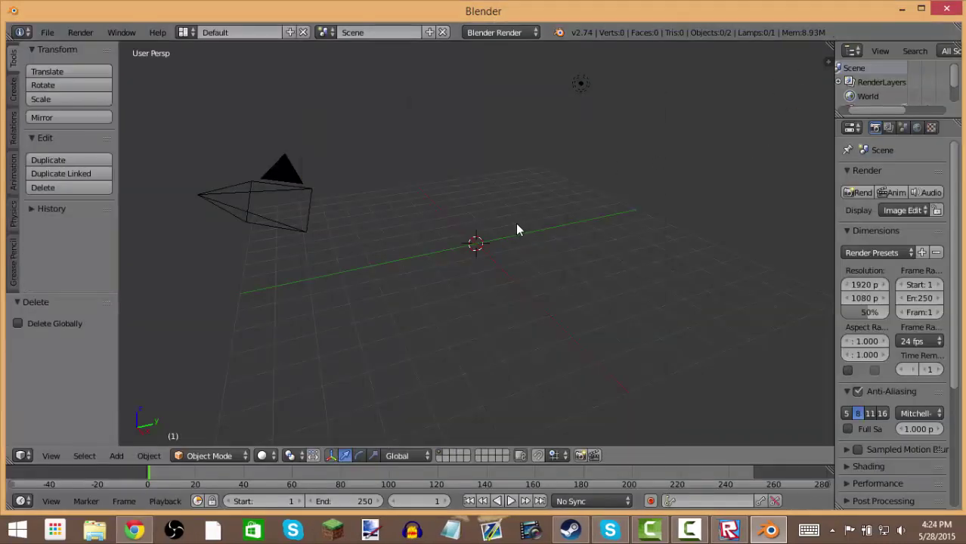
{"action": "key", "text": "shift+f"}
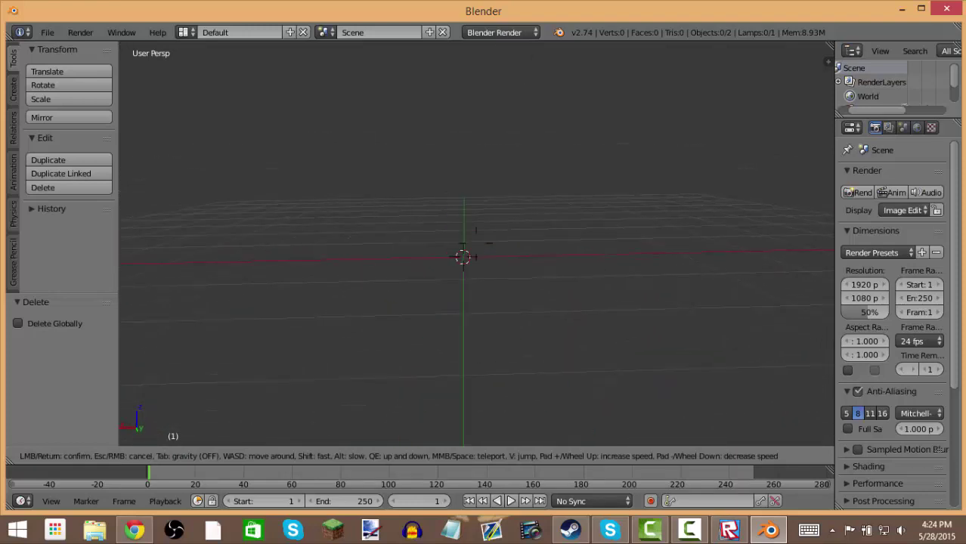
{"action": "key", "text": "Return"}
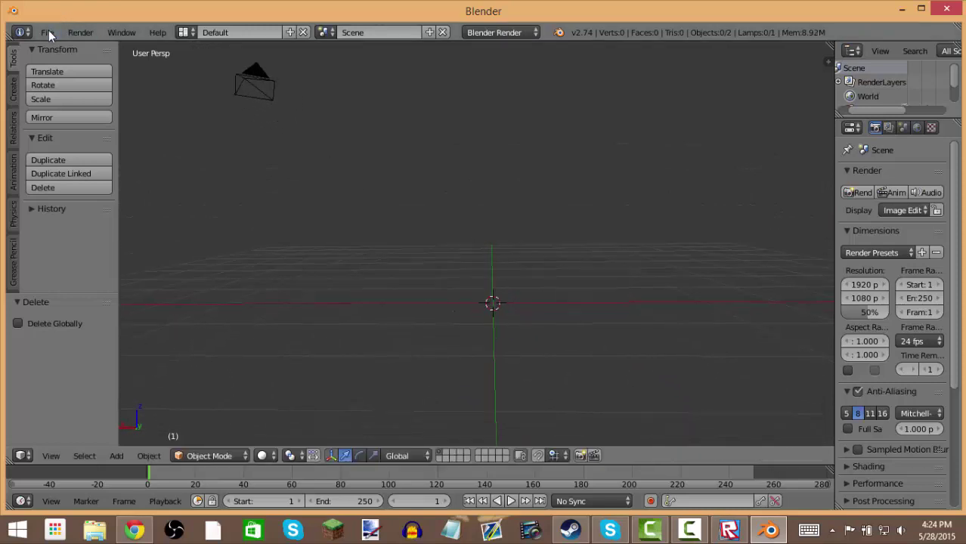
Import Testicles.obj from the OBJ's folder via File > Import > Wavefront (.obj)
{"action": "left_click", "coordinate": [47, 32]}
{"action": "mouse_move", "coordinate": [97, 291]}
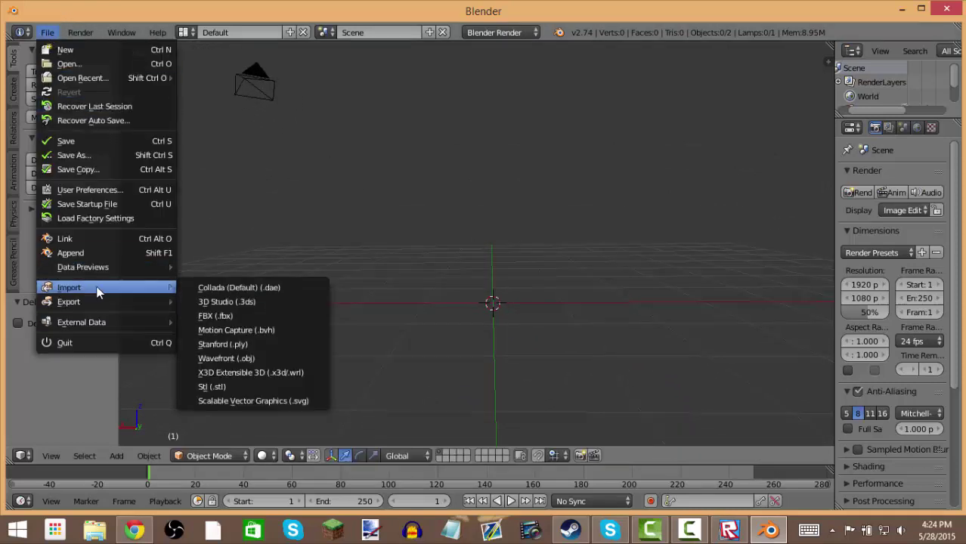
{"action": "left_click", "coordinate": [240, 359]}
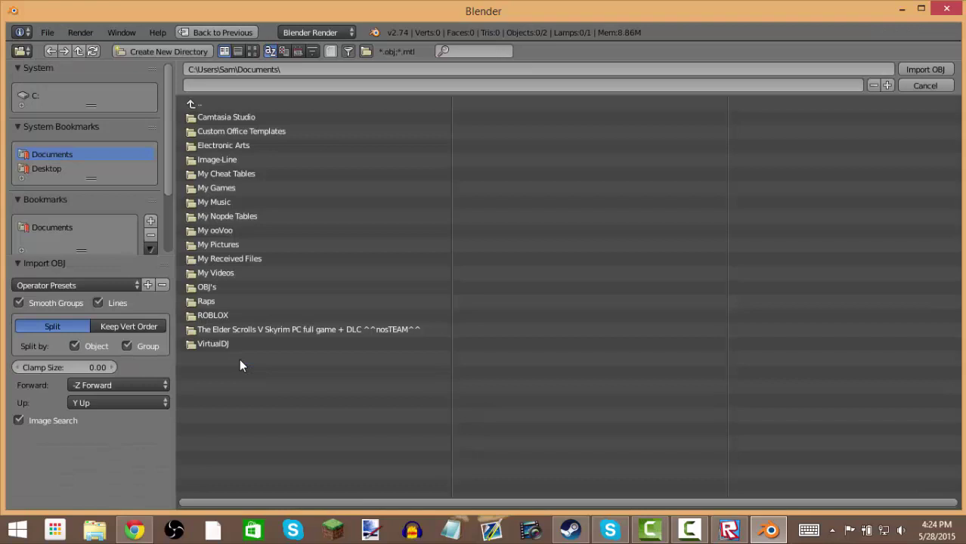
{"action": "left_click", "coordinate": [220, 288]}
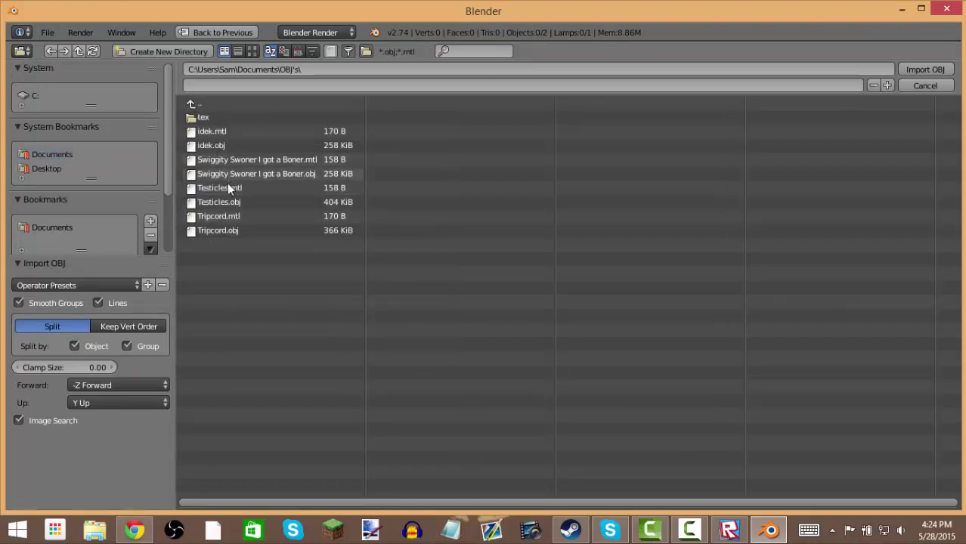
{"action": "left_click", "coordinate": [223, 201]}
{"action": "double_click", "coordinate": [223, 202]}
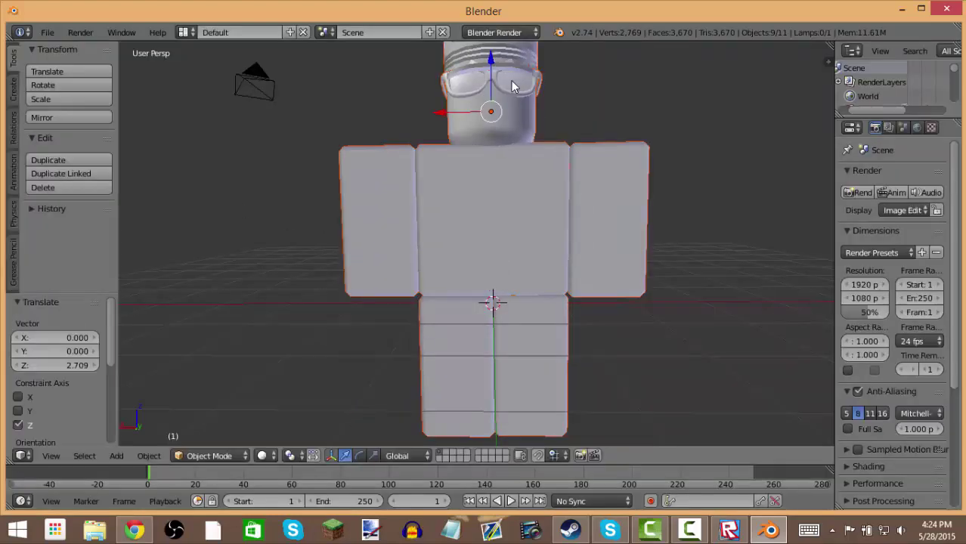
Frame the avatar with fly navigation and move it up along Z to 2.764
{"action": "key", "text": "shift+f"}
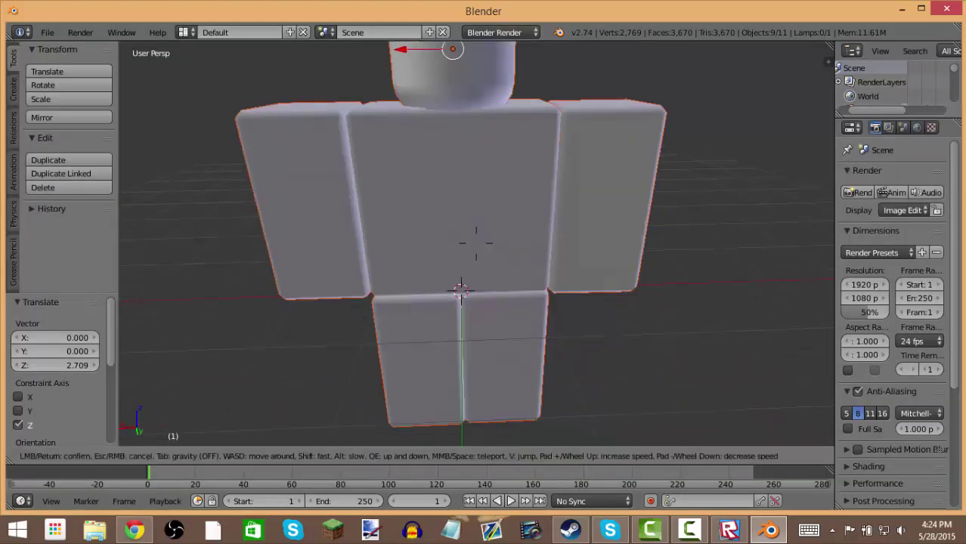
{"action": "key", "text": "s"}
{"action": "key", "text": "w"}
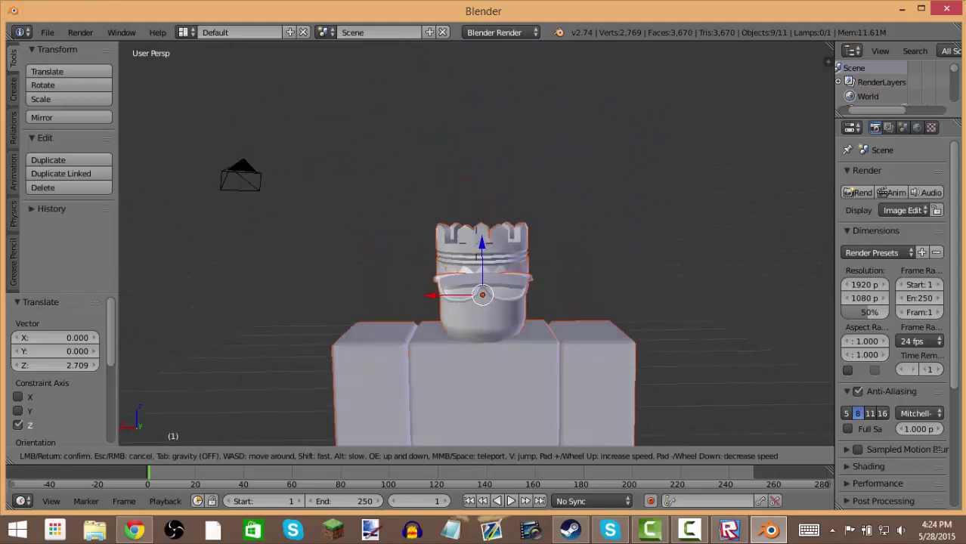
{"action": "key", "text": "s"}
{"action": "key", "text": "Return"}
{"action": "key", "text": "g"}
{"action": "key", "text": "z"}
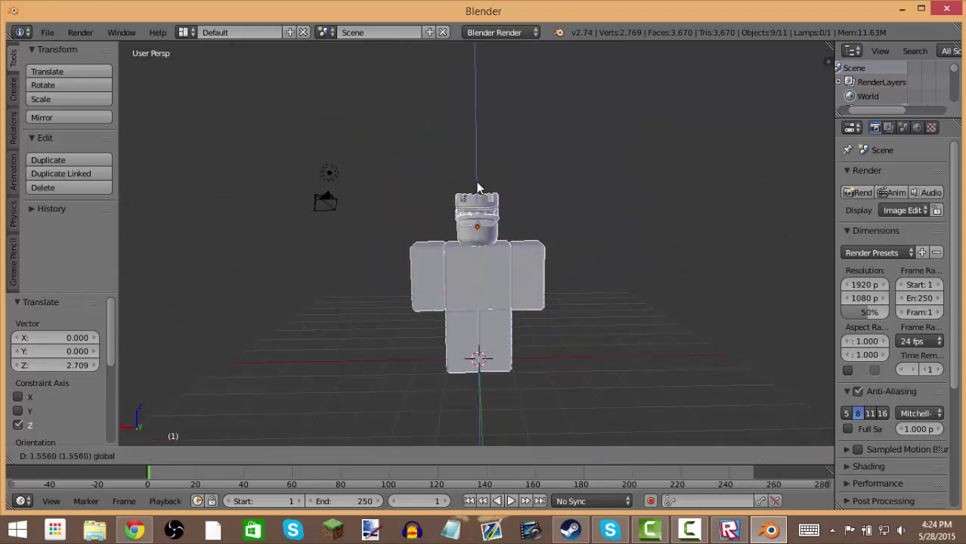
{"action": "key", "text": "Return"}
Fly the view in toward the model and back out to frame it
{"action": "key", "text": "shift+f"}
{"action": "key", "text": "w"}
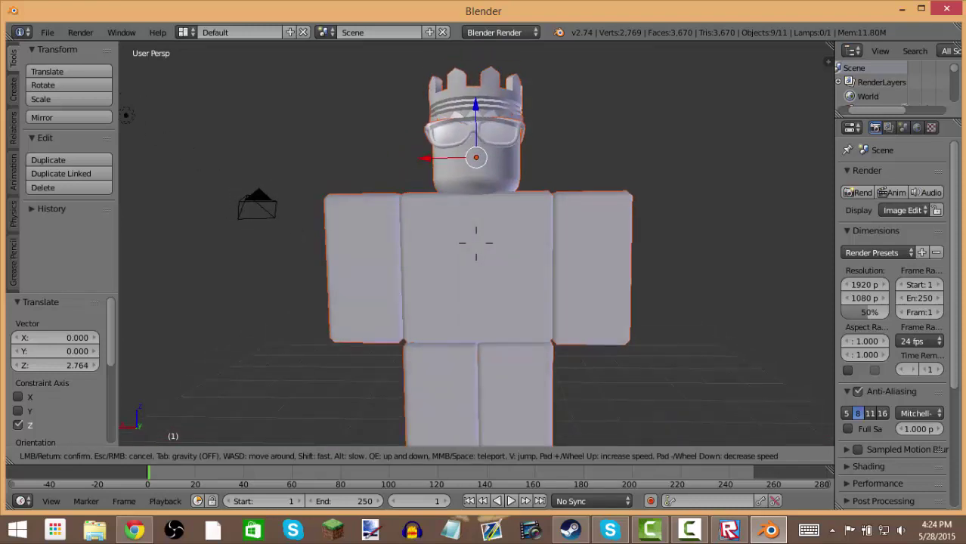
{"action": "key", "text": "s"}
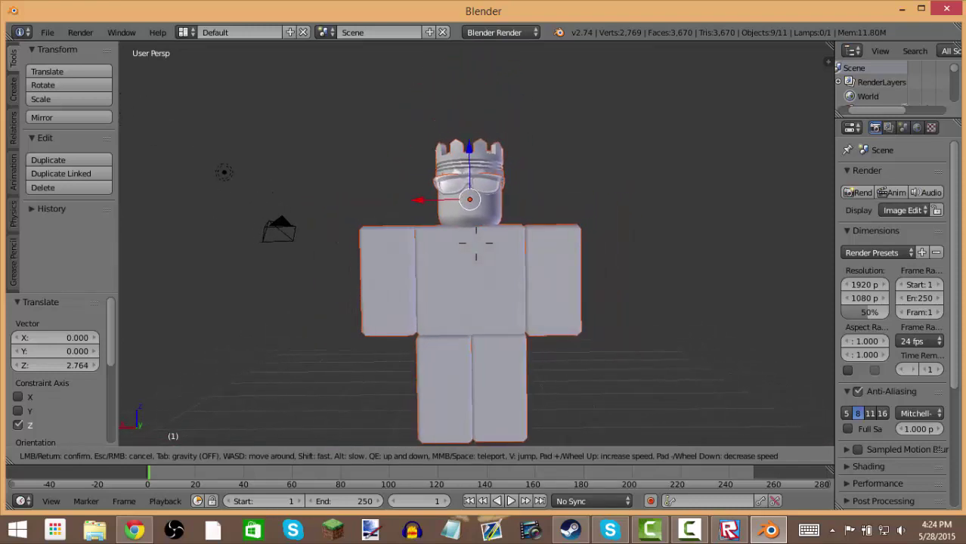
{"action": "key", "text": "Return"}
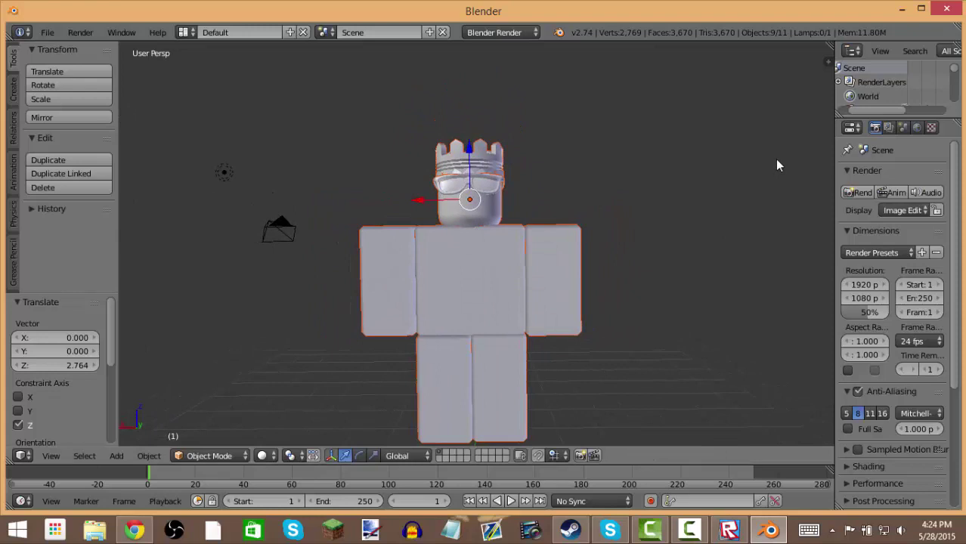
Open the N properties shelf and turn on textured viewport shading for the model
{"action": "key", "text": "n"}
{"action": "left_click", "coordinate": [720, 222]}
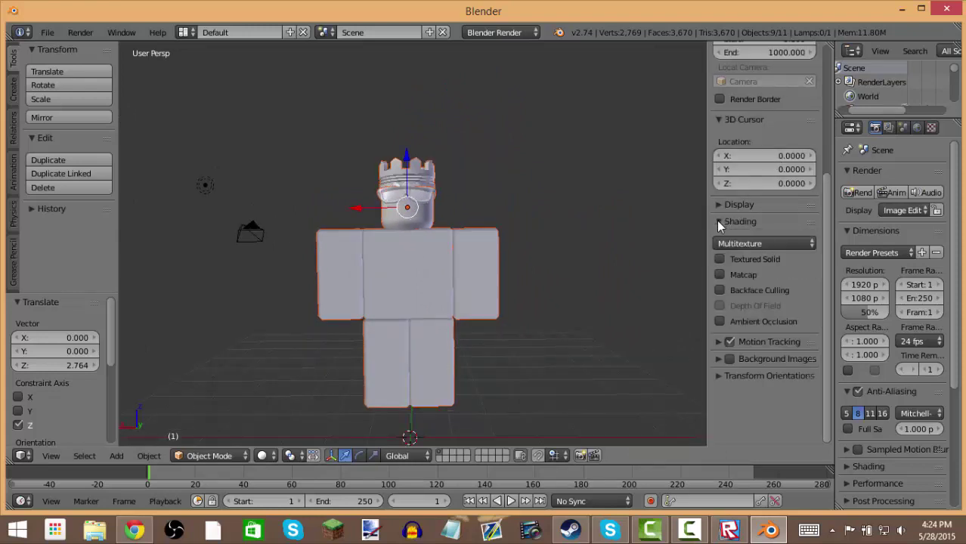
{"action": "left_click", "coordinate": [720, 259]}
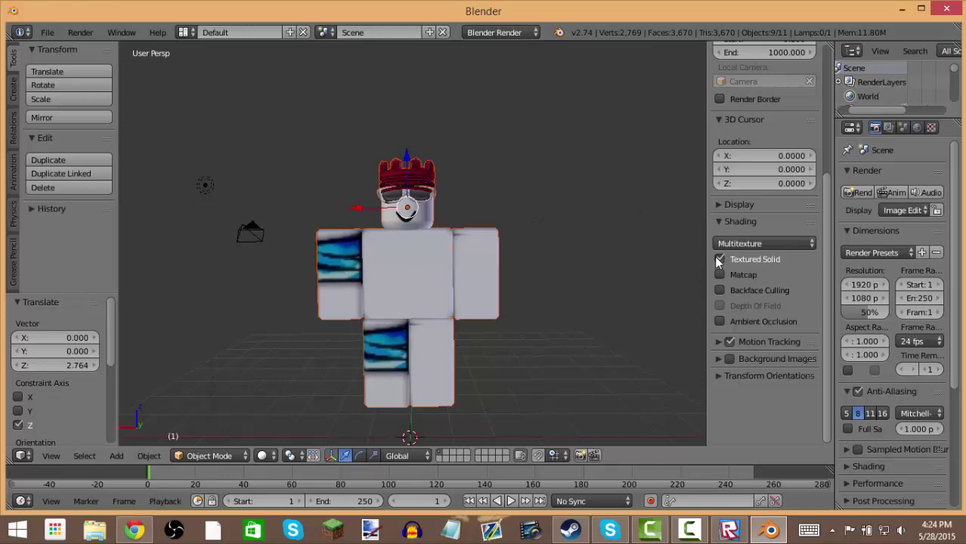
Select the camera, place the 3D cursor on the model's arm and orbit to face the avatar
{"action": "right_click", "coordinate": [246, 233]}
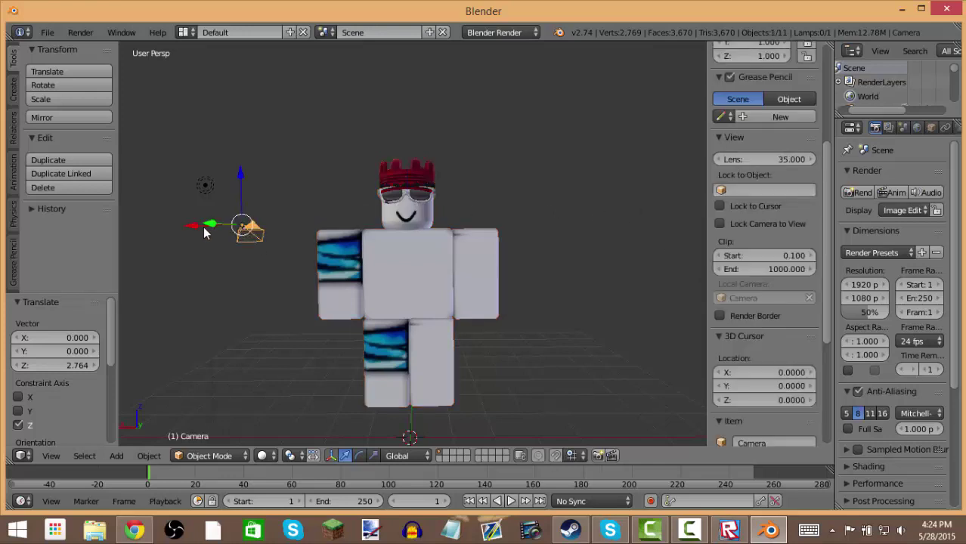
{"action": "left_click", "coordinate": [333, 163]}
{"action": "left_click", "coordinate": [336, 251]}
{"action": "scroll", "coordinate": [330, 167], "scroll_direction": "up", "scroll_amount": 2}
{"action": "middle_click_drag", "start_coordinate": [330, 166], "coordinate": [149, 275]}
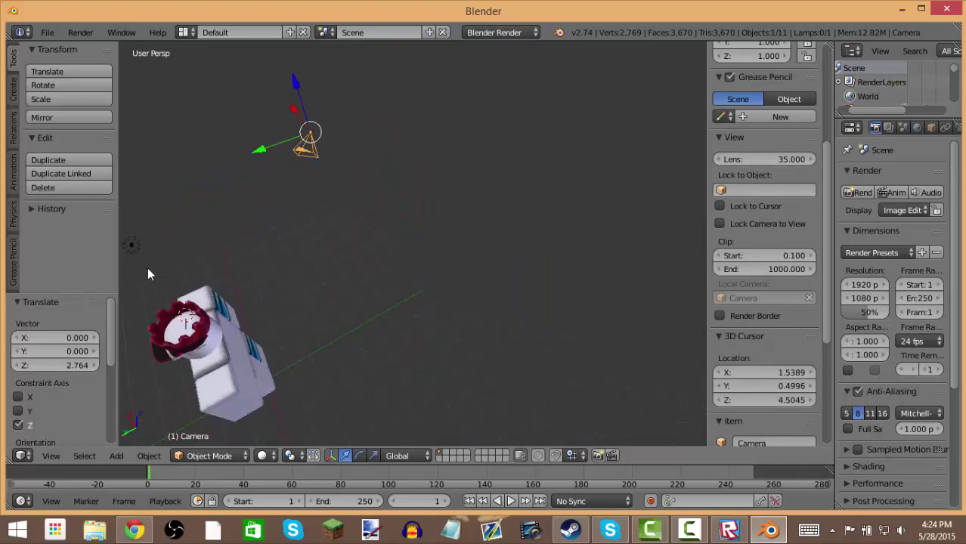
{"action": "middle_click_drag", "start_coordinate": [254, 258], "coordinate": [227, 250]}
Select the avatar's Left Arm in Explorer and rotate it upward into a waving pose
{"action": "left_click", "coordinate": [645, 409]}
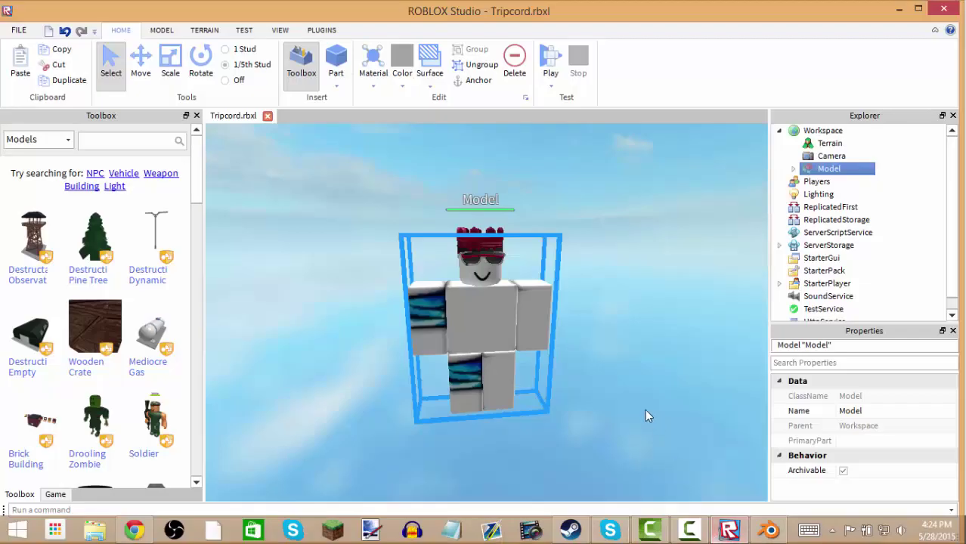
{"action": "left_click", "coordinate": [605, 257]}
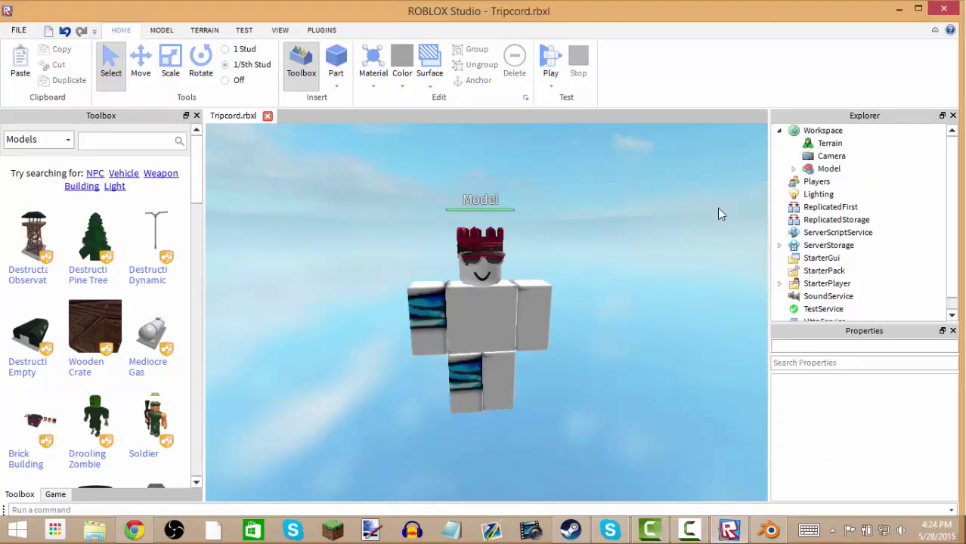
{"action": "left_click", "coordinate": [793, 169]}
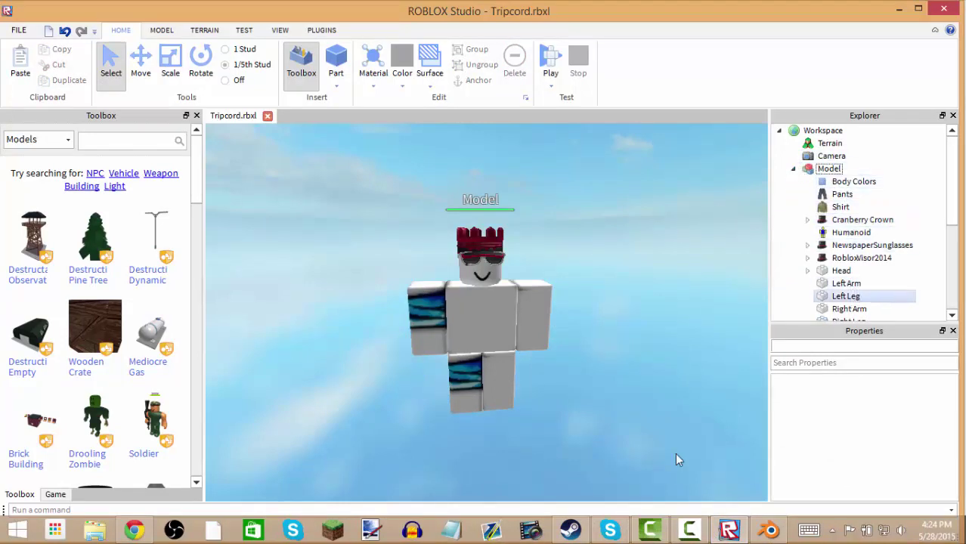
{"action": "scroll", "coordinate": [866, 268], "scroll_direction": "down", "scroll_amount": 1}
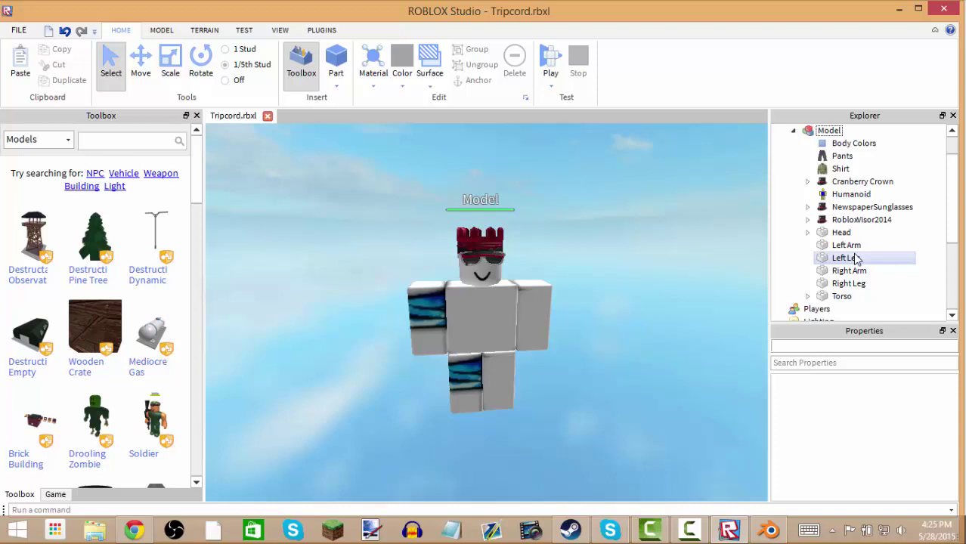
{"action": "left_click", "coordinate": [847, 245]}
{"action": "key", "text": "ctrl+2"}
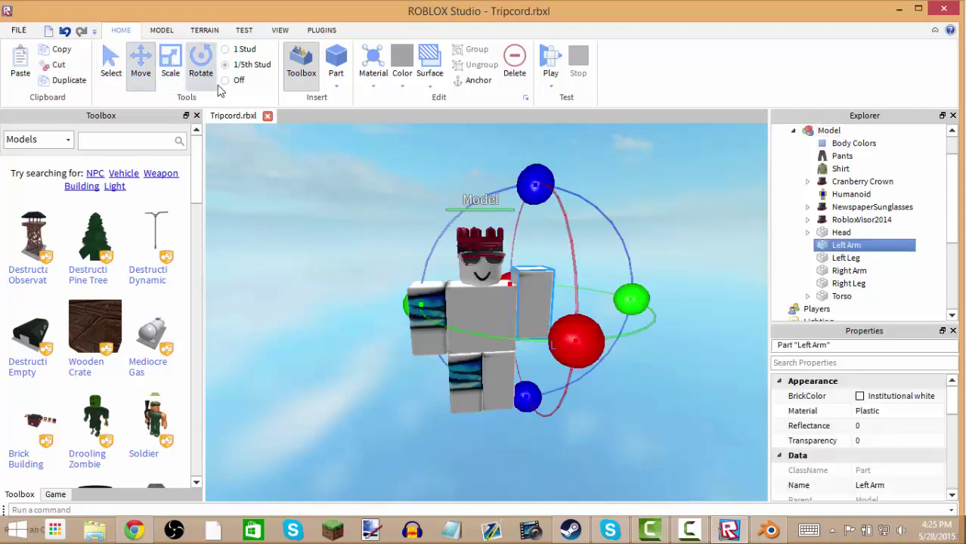
{"action": "key", "text": "ctrl+4"}
{"action": "left_click_drag", "start_coordinate": [539, 398], "coordinate": [616, 161]}
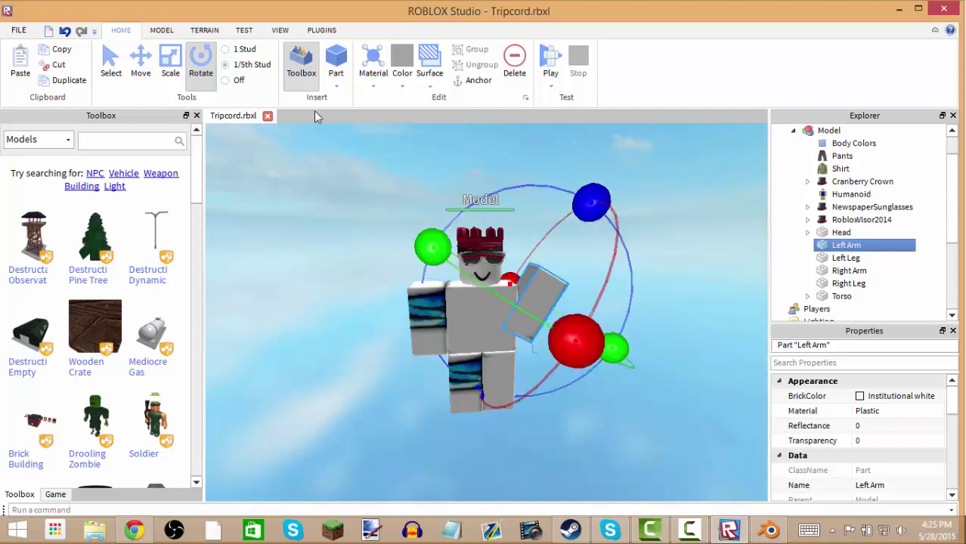
{"action": "left_click", "coordinate": [141, 67]}
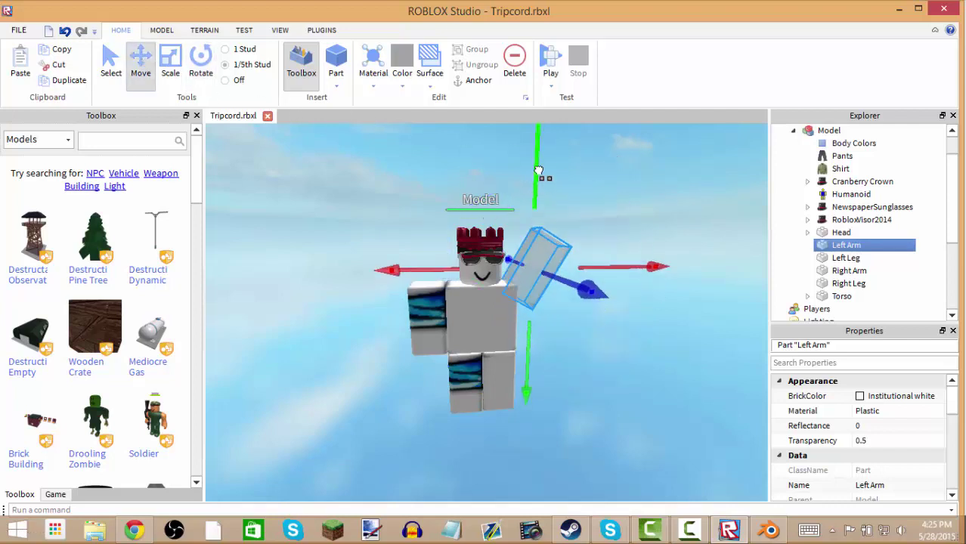
{"action": "left_click", "coordinate": [605, 493]}
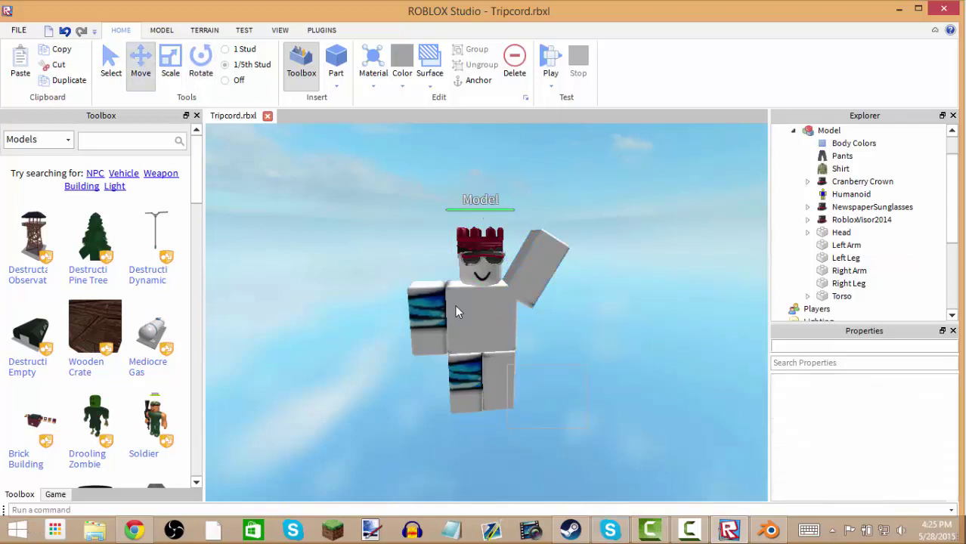
Back in Blender, render a test image of the avatar, then hide the render view
{"action": "left_click", "coordinate": [769, 531]}
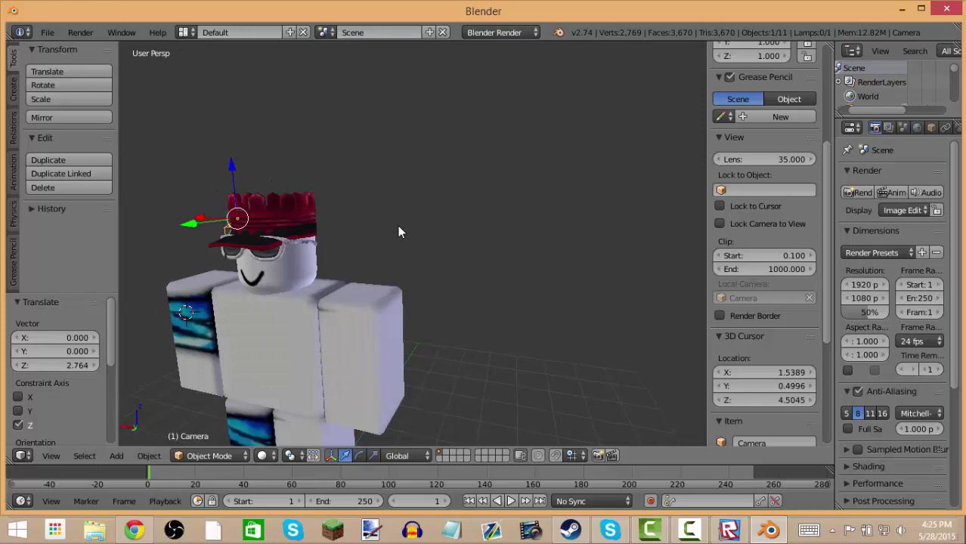
{"action": "key", "text": "shift+f"}
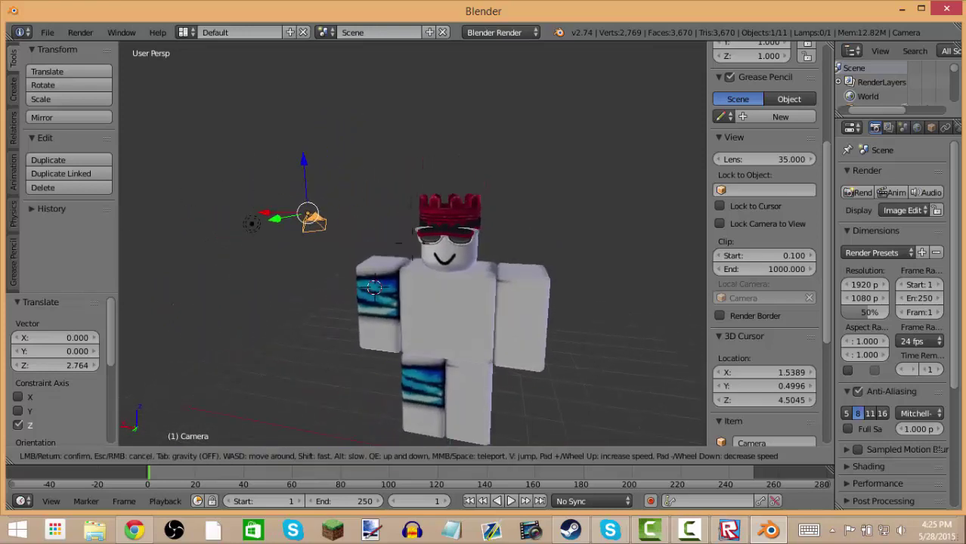
{"action": "key", "text": "Return"}
{"action": "left_click", "coordinate": [80, 33]}
{"action": "left_click", "coordinate": [105, 50]}
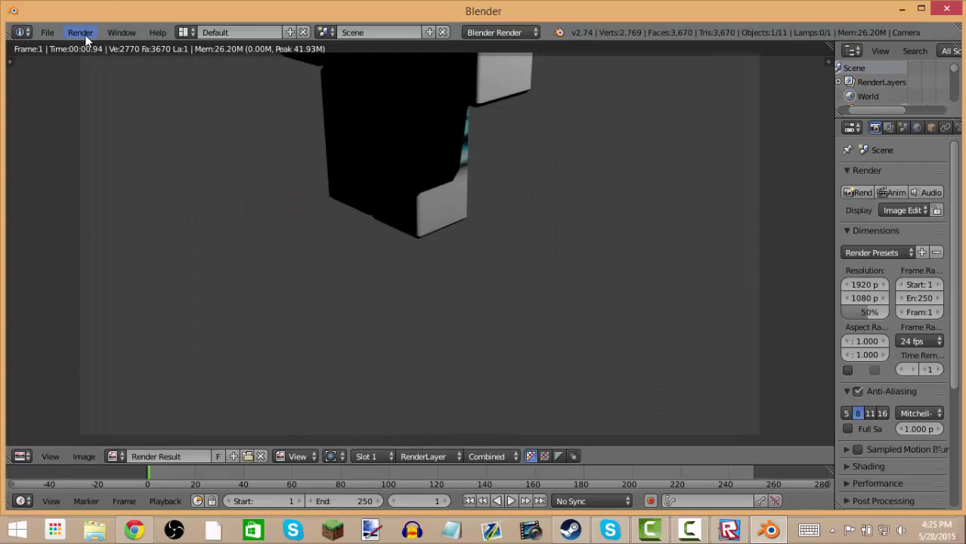
{"action": "left_click", "coordinate": [82, 34]}
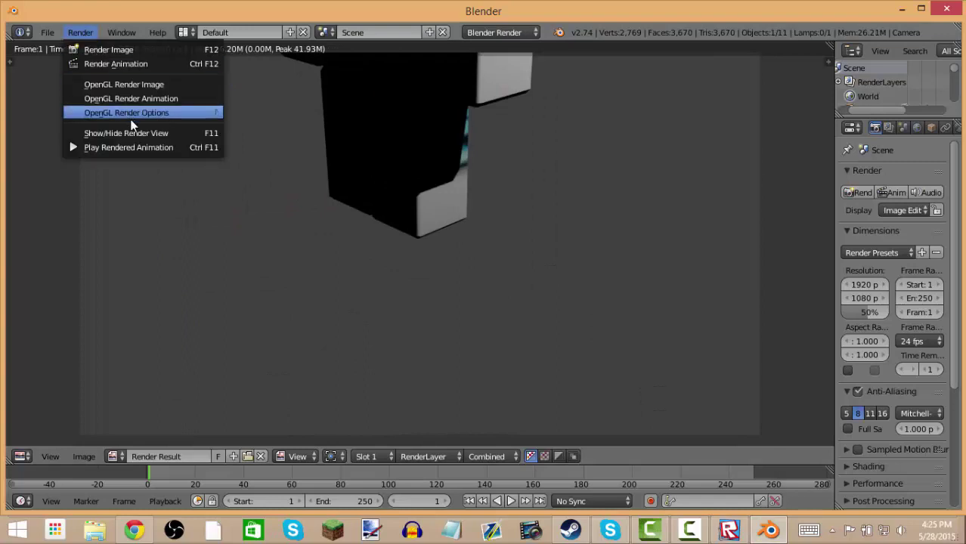
{"action": "left_click", "coordinate": [162, 133]}
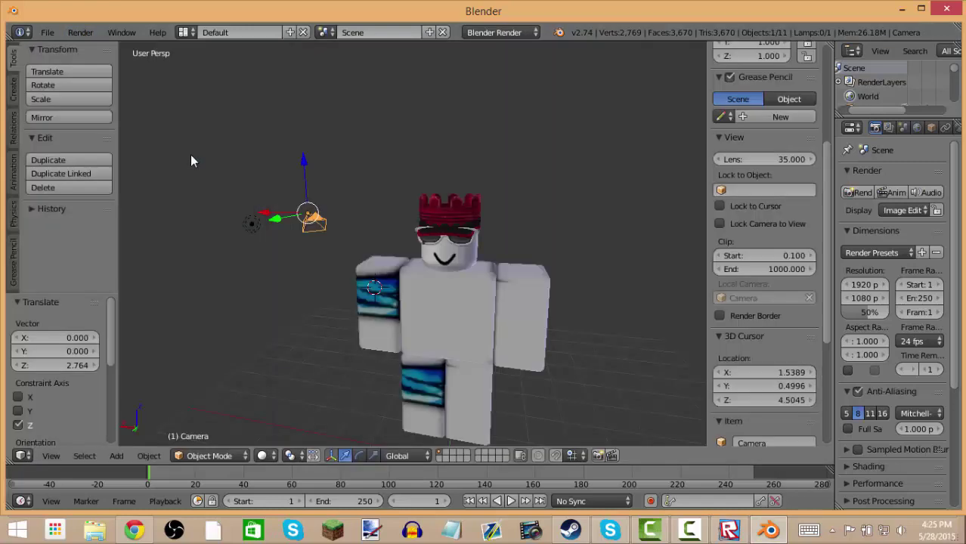
Delete the old camera and the lamp from the scene
{"action": "key", "text": "x"}
{"action": "left_click", "coordinate": [318, 223]}
{"action": "left_click", "coordinate": [253, 224]}
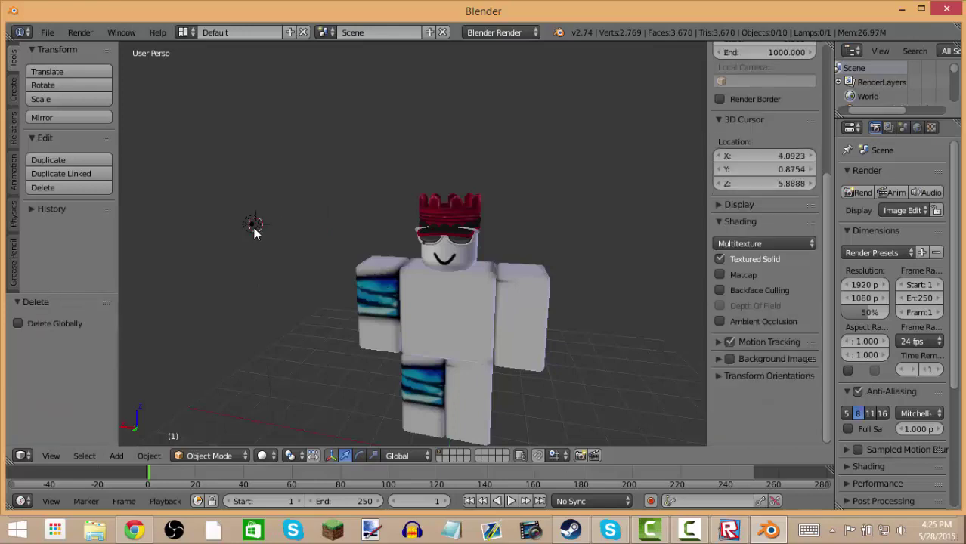
{"action": "right_click", "coordinate": [252, 226]}
{"action": "left_click_drag", "start_coordinate": [219, 239], "coordinate": [113, 333]}
{"action": "key", "text": "x"}
{"action": "left_click", "coordinate": [168, 269]}
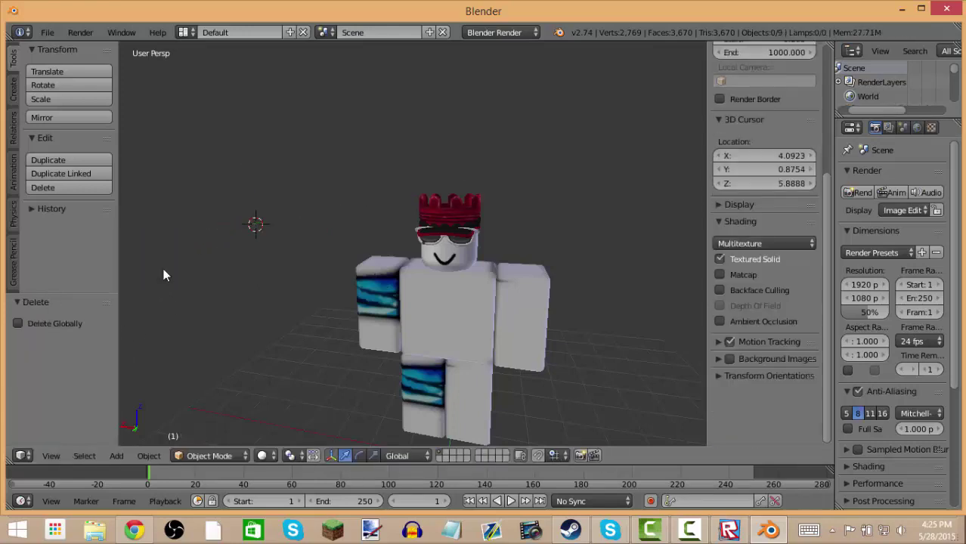
Add a new camera at the 3D cursor and move it along Y and X toward the character
{"action": "left_click", "coordinate": [117, 456]}
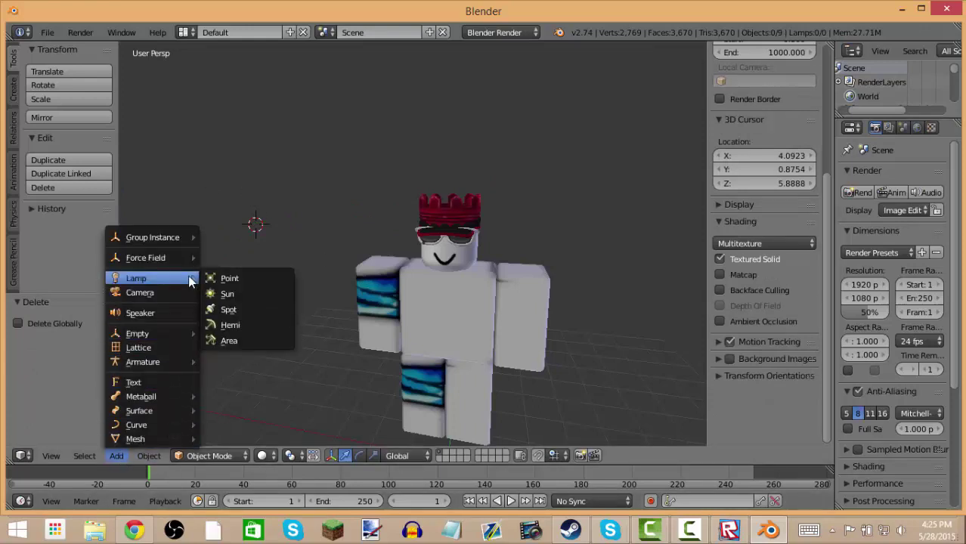
{"action": "left_click", "coordinate": [179, 294]}
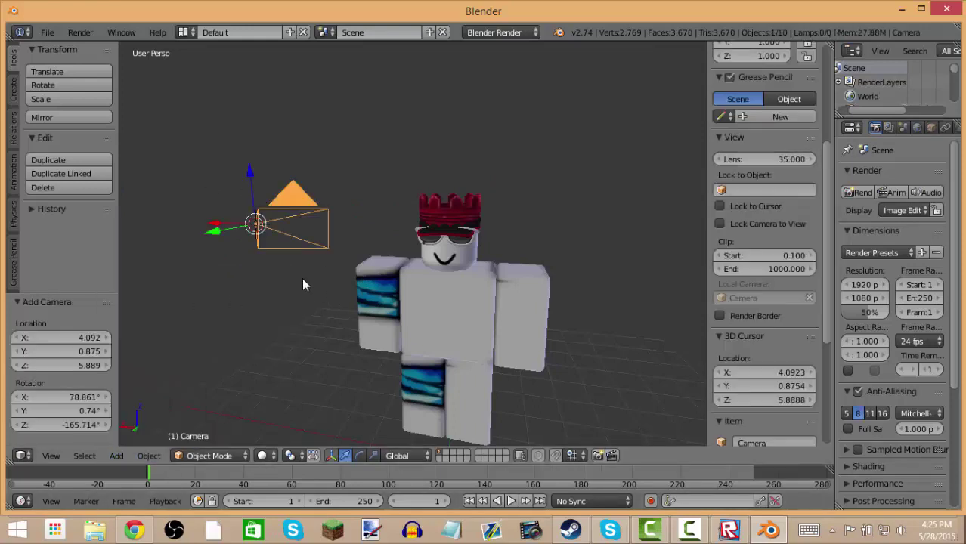
{"action": "left_click_drag", "start_coordinate": [214, 231], "coordinate": [169, 301]}
{"action": "key", "text": "shift+f"}
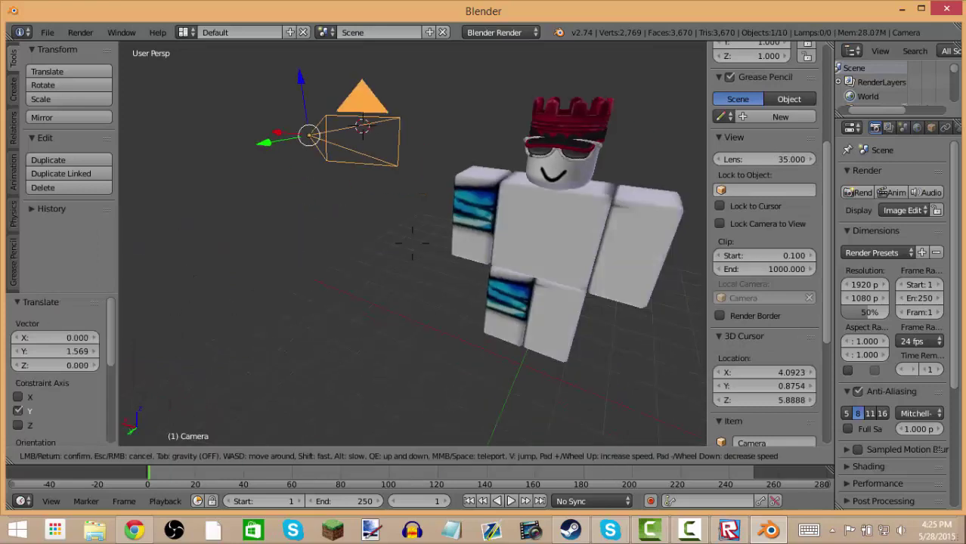
{"action": "left_click", "coordinate": [225, 227]}
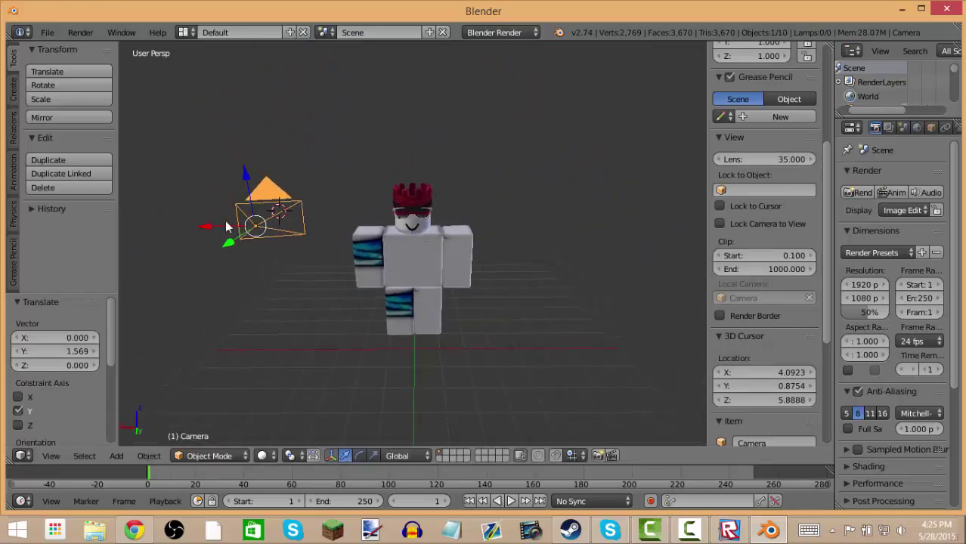
{"action": "left_click_drag", "start_coordinate": [231, 226], "coordinate": [529, 354]}
Slide the camera further along X so it sits in front of the avatar
{"action": "left_click", "coordinate": [382, 155]}
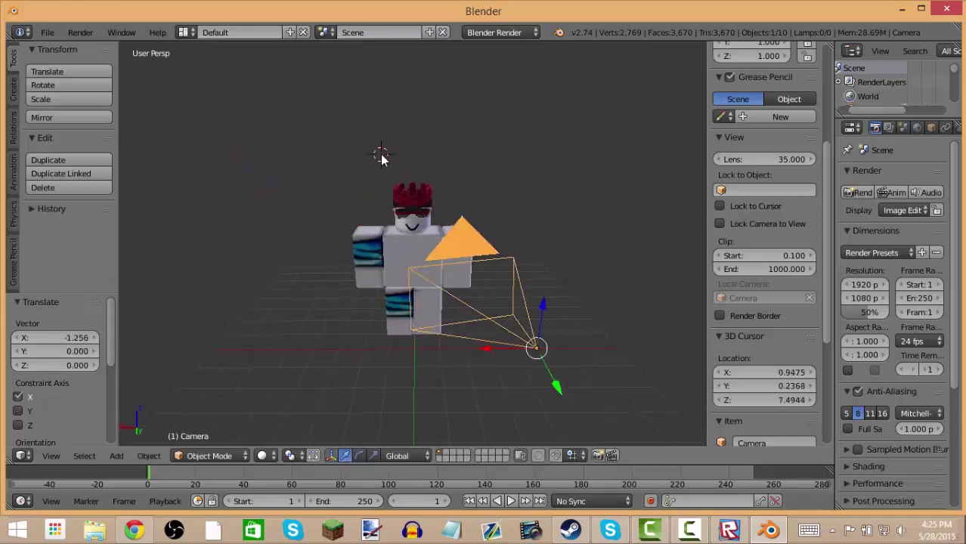
{"action": "scroll", "coordinate": [374, 160], "scroll_direction": "up", "scroll_amount": 1}
{"action": "key", "text": "shift+f"}
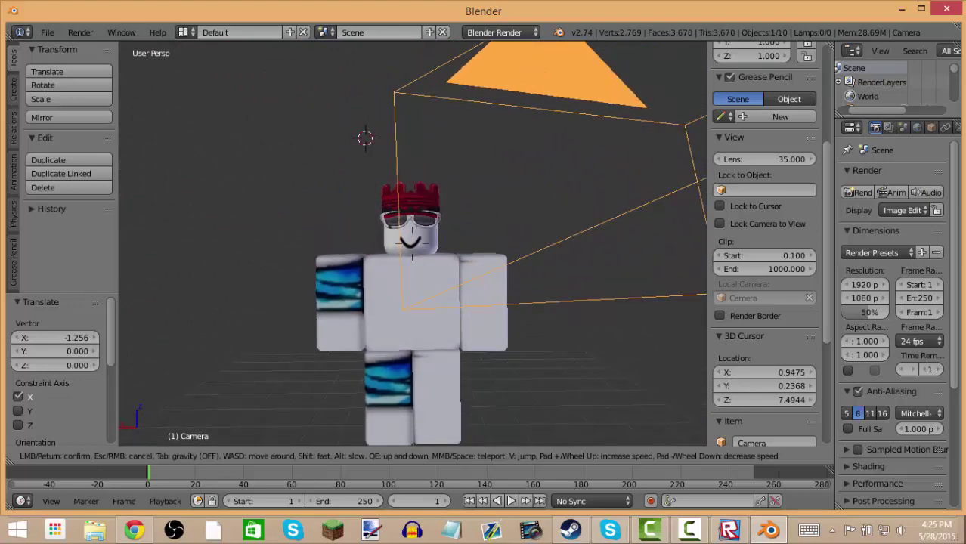
{"action": "left_click", "coordinate": [414, 251]}
{"action": "key", "text": "shift+f"}
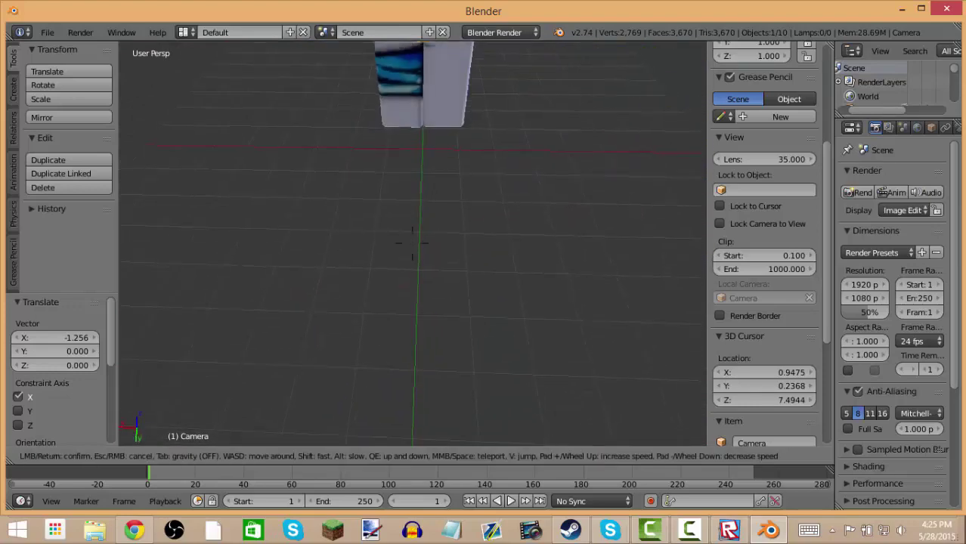
{"action": "left_click", "coordinate": [413, 246]}
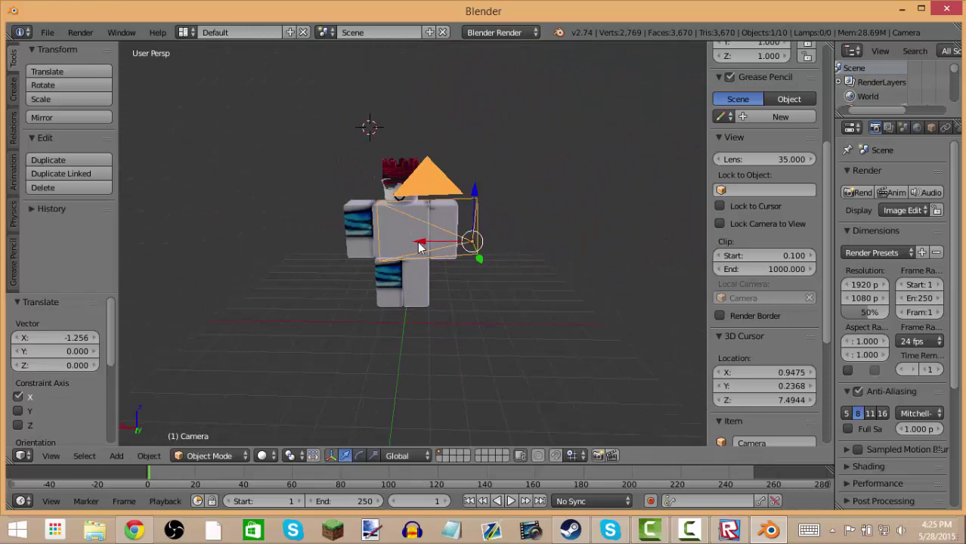
{"action": "left_click_drag", "start_coordinate": [423, 243], "coordinate": [604, 347]}
Render a test image, then return from the render to the 3D scene
{"action": "left_click", "coordinate": [80, 32]}
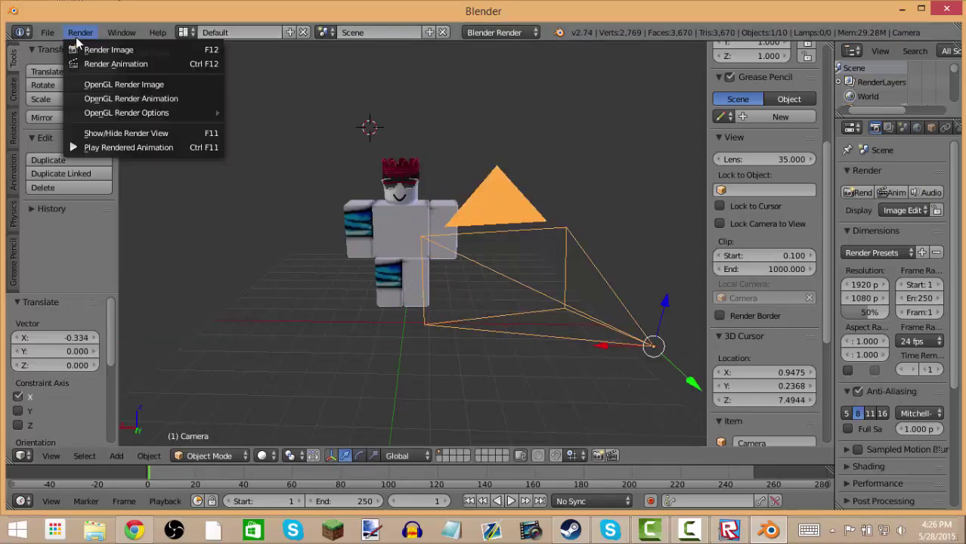
{"action": "left_click", "coordinate": [84, 50]}
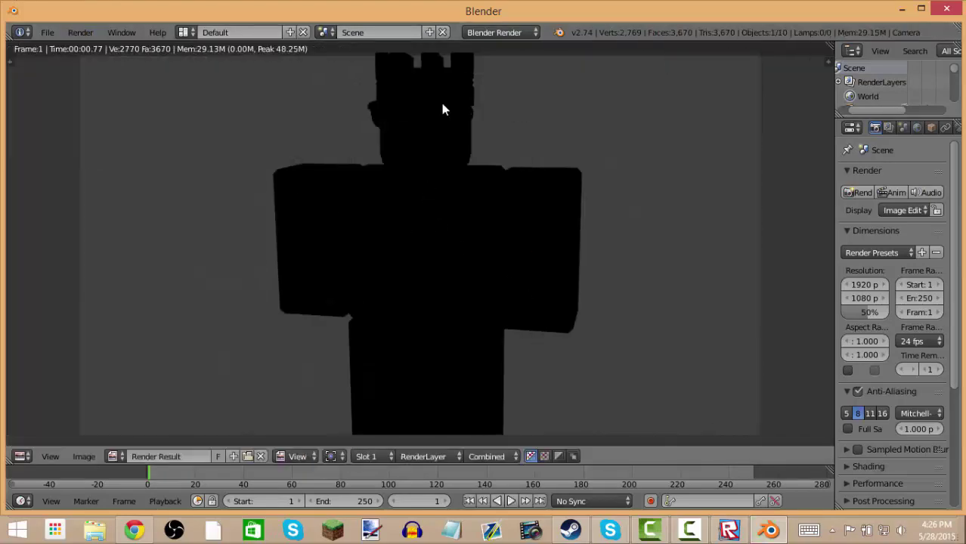
{"action": "left_click", "coordinate": [88, 35]}
{"action": "left_click", "coordinate": [110, 135]}
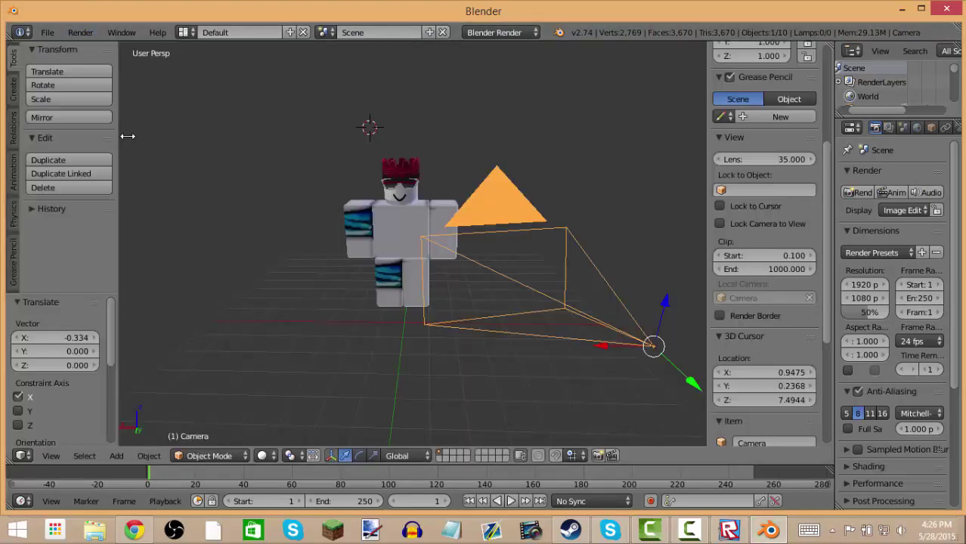
Add a point lamp and move it left along the X axis
{"action": "left_click", "coordinate": [117, 456]}
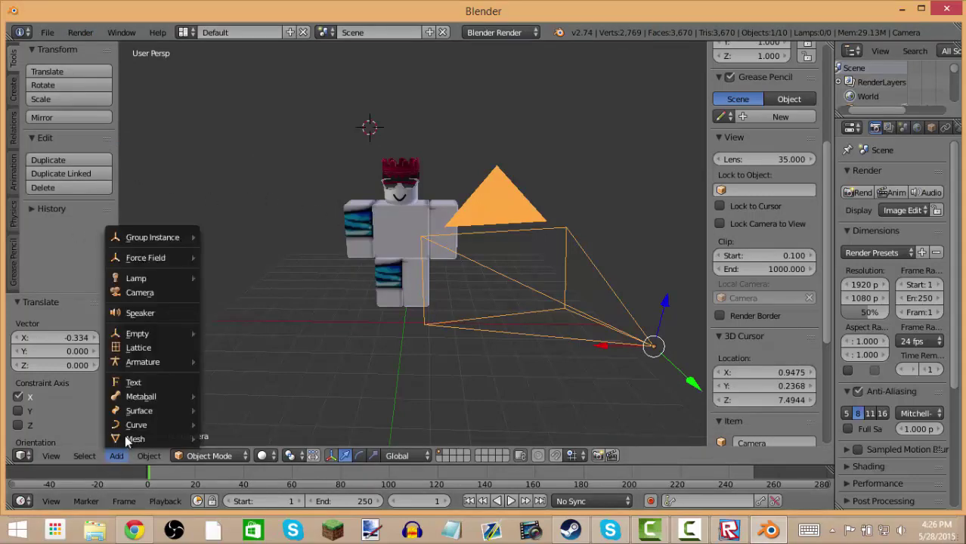
{"action": "mouse_move", "coordinate": [168, 278]}
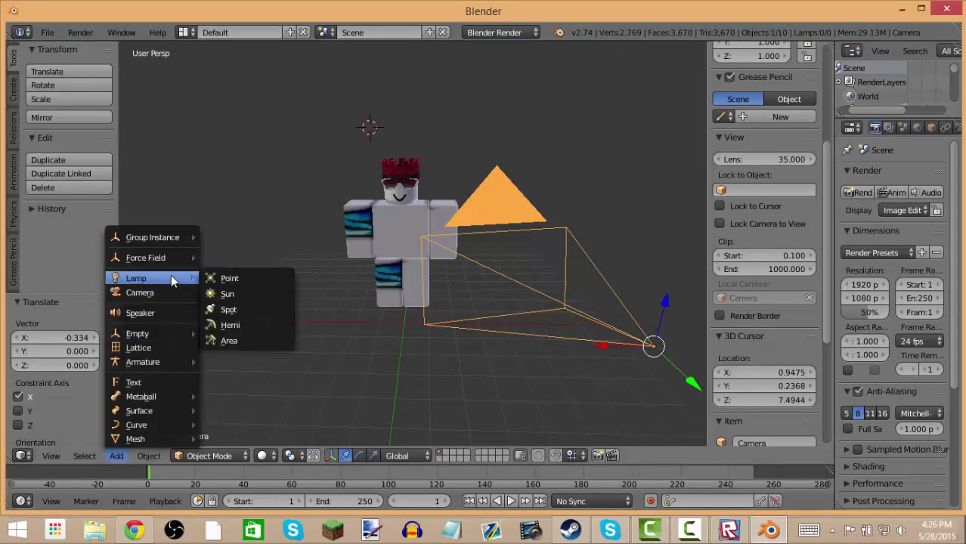
{"action": "left_click", "coordinate": [242, 279]}
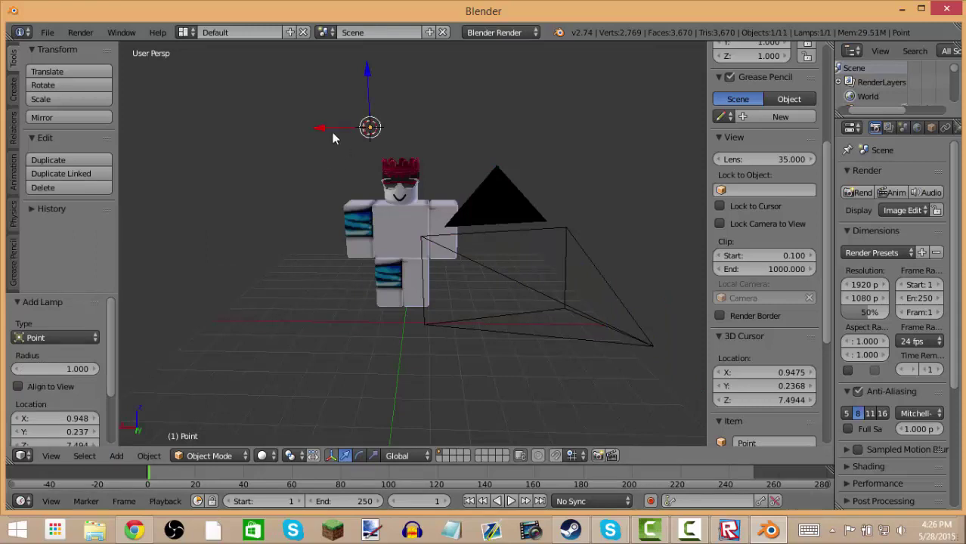
{"action": "left_click_drag", "start_coordinate": [341, 132], "coordinate": [234, 259]}
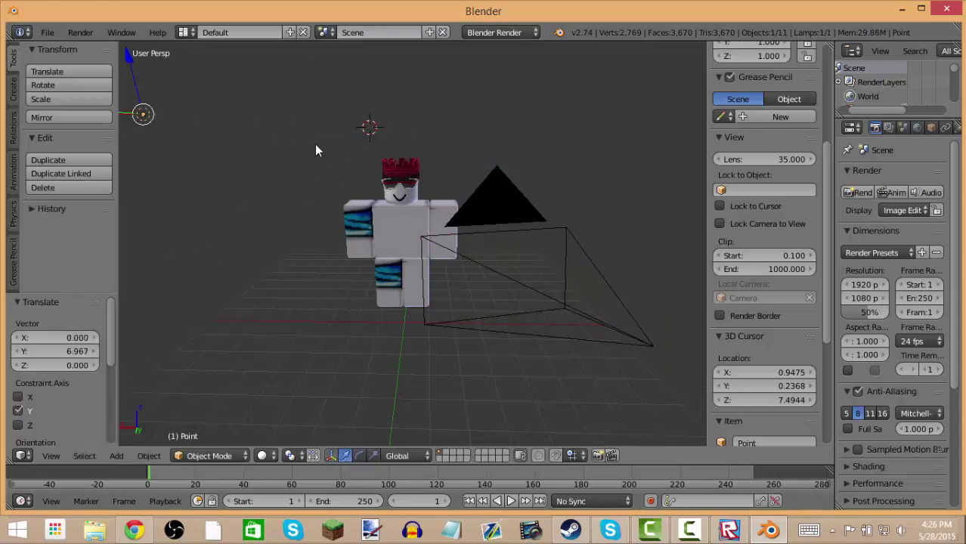
Position the point lamp along X beside the avatar's head and upper body
{"action": "key", "text": "shift+f"}
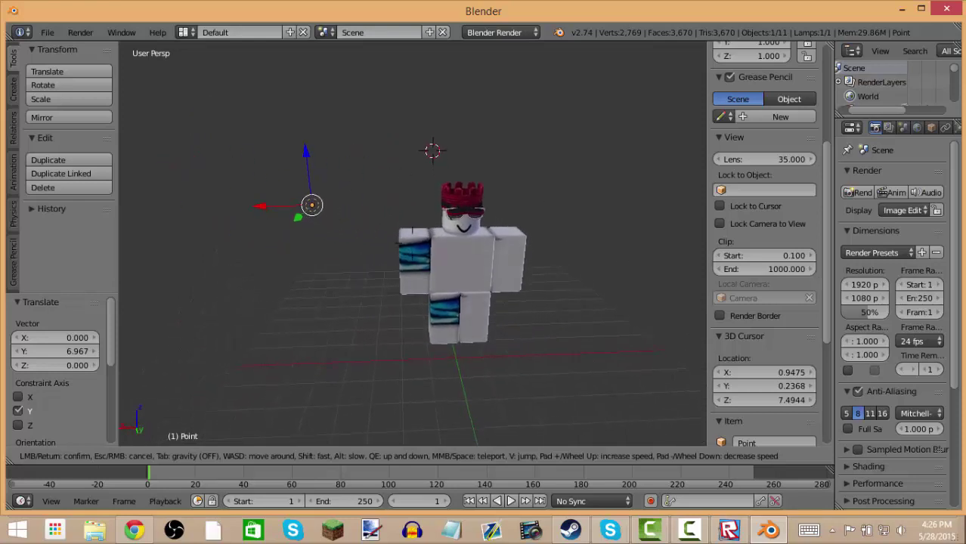
{"action": "left_click", "coordinate": [297, 194]}
{"action": "left_click_drag", "start_coordinate": [296, 194], "coordinate": [532, 260]}
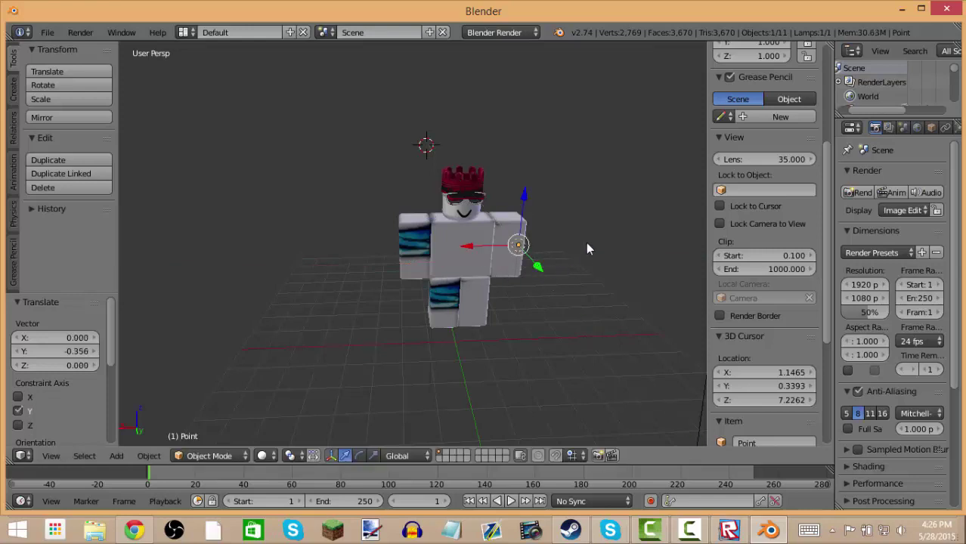
{"action": "key", "text": "shift+f"}
{"action": "left_click", "coordinate": [283, 243]}
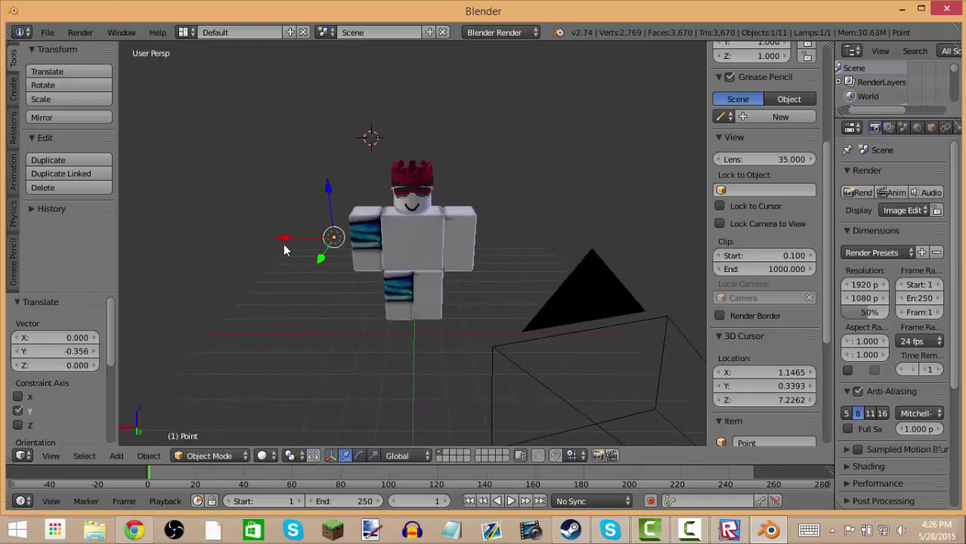
{"action": "left_click_drag", "start_coordinate": [283, 243], "coordinate": [315, 248]}
{"action": "left_click_drag", "start_coordinate": [375, 257], "coordinate": [456, 241]}
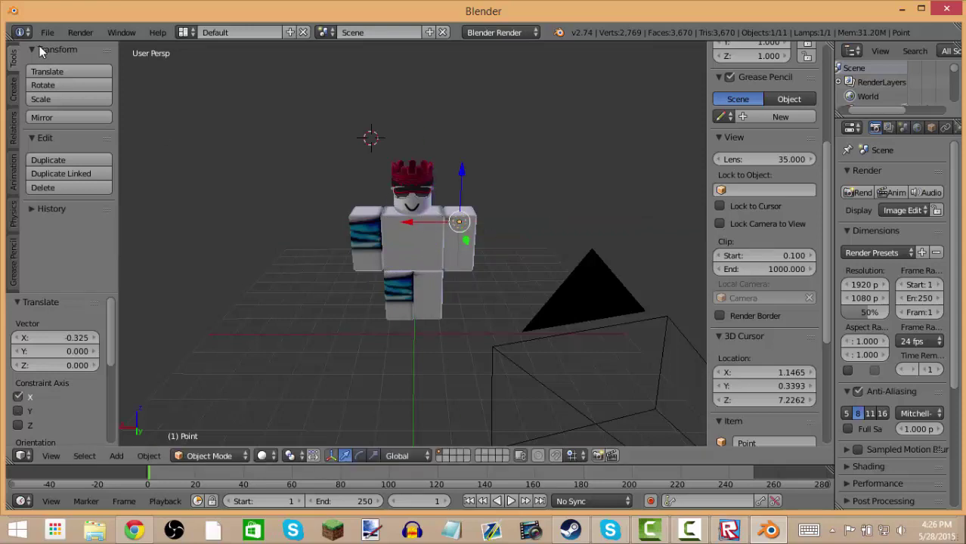
{"action": "left_click", "coordinate": [80, 33]}
Render the lit avatar, then center the lamp at X 0.559 in front of its chest
{"action": "left_click", "coordinate": [96, 48]}
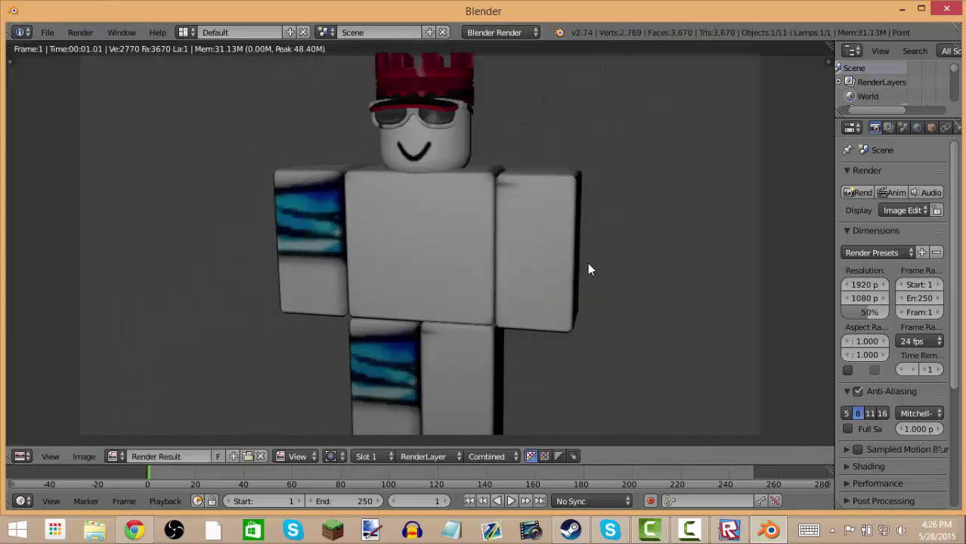
{"action": "left_click", "coordinate": [82, 32]}
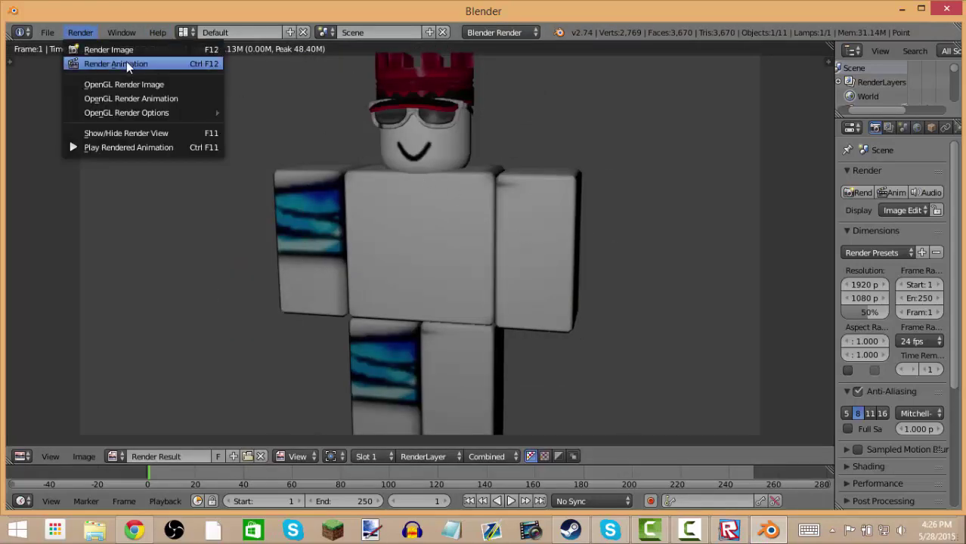
{"action": "left_click", "coordinate": [137, 133]}
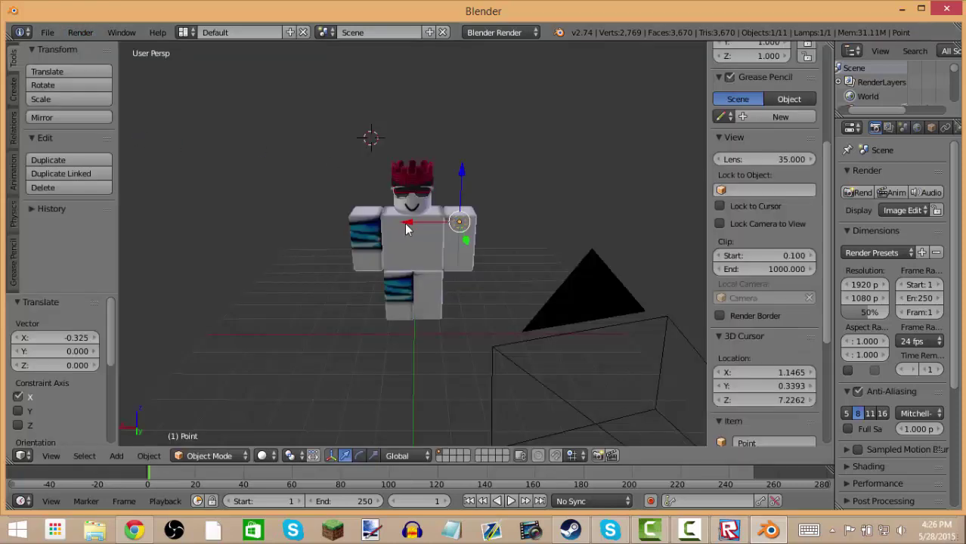
{"action": "left_click_drag", "start_coordinate": [406, 229], "coordinate": [360, 224]}
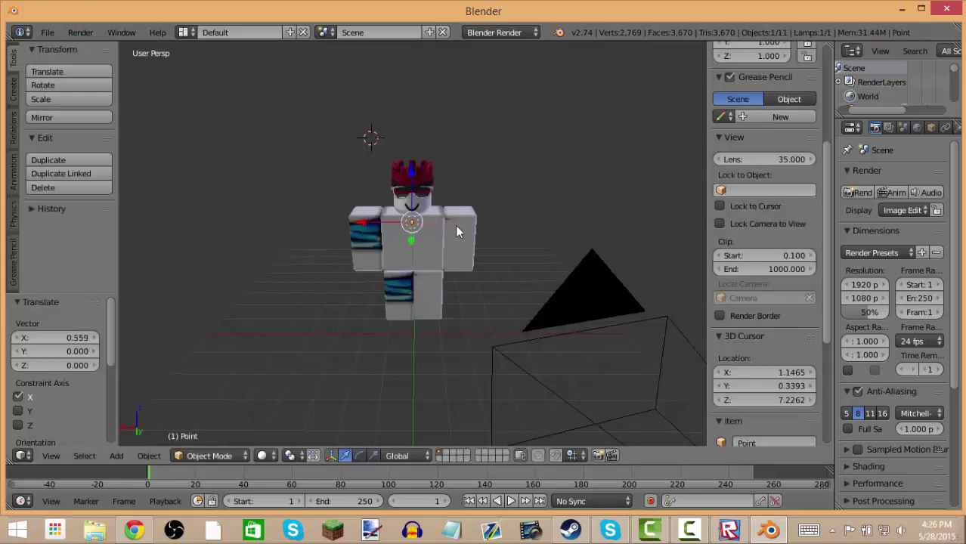
Raise the point lamp's Energy to 3.240 in the Lamp properties
{"action": "left_click", "coordinate": [949, 130]}
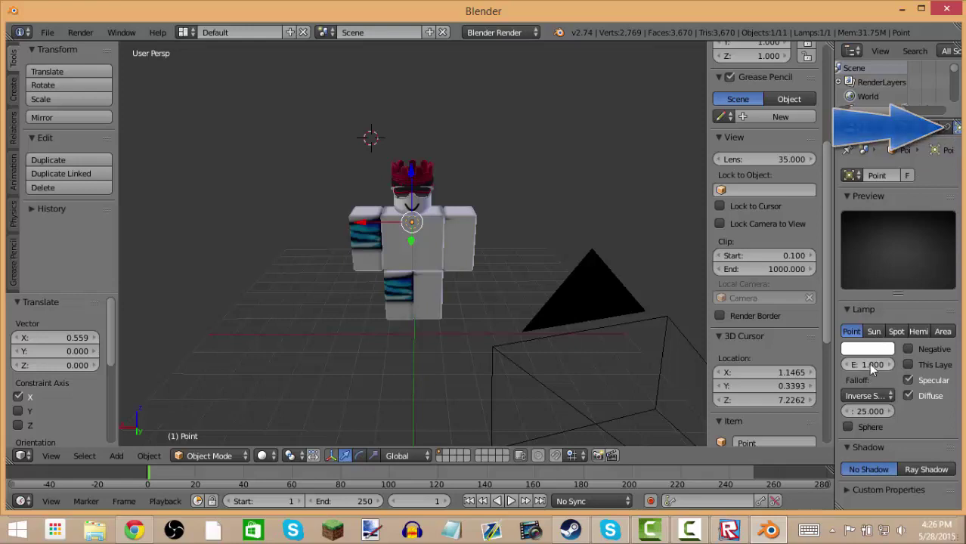
{"action": "left_click_drag", "start_coordinate": [868, 363], "coordinate": [878, 364]}
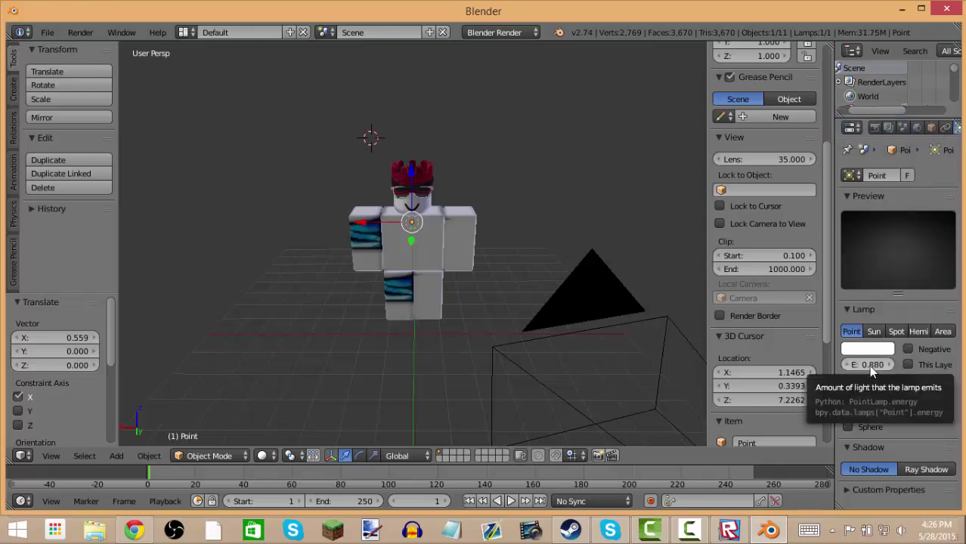
{"action": "left_click_drag", "start_coordinate": [868, 366], "coordinate": [915, 365]}
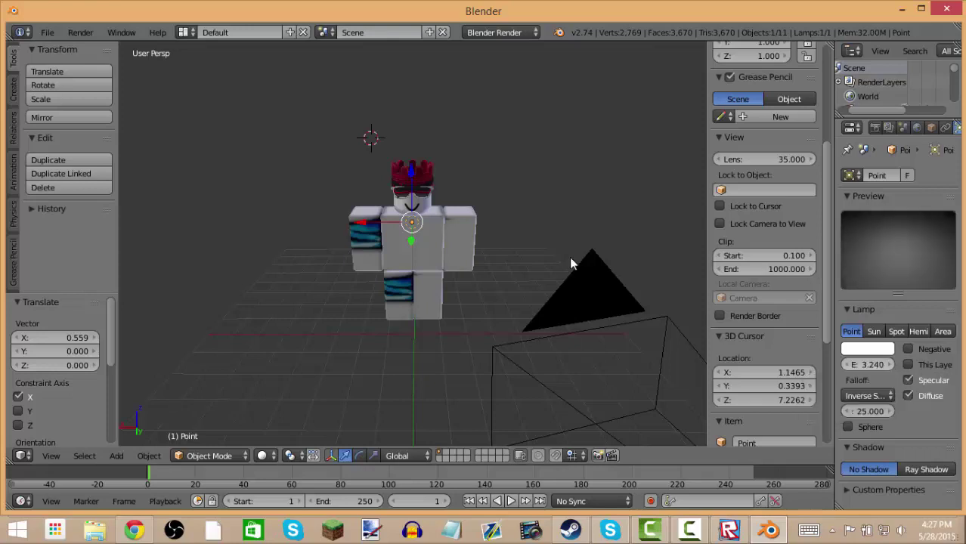
Render the brighter scene and return to the 3D view
{"action": "left_click", "coordinate": [80, 33]}
{"action": "left_click", "coordinate": [94, 51]}
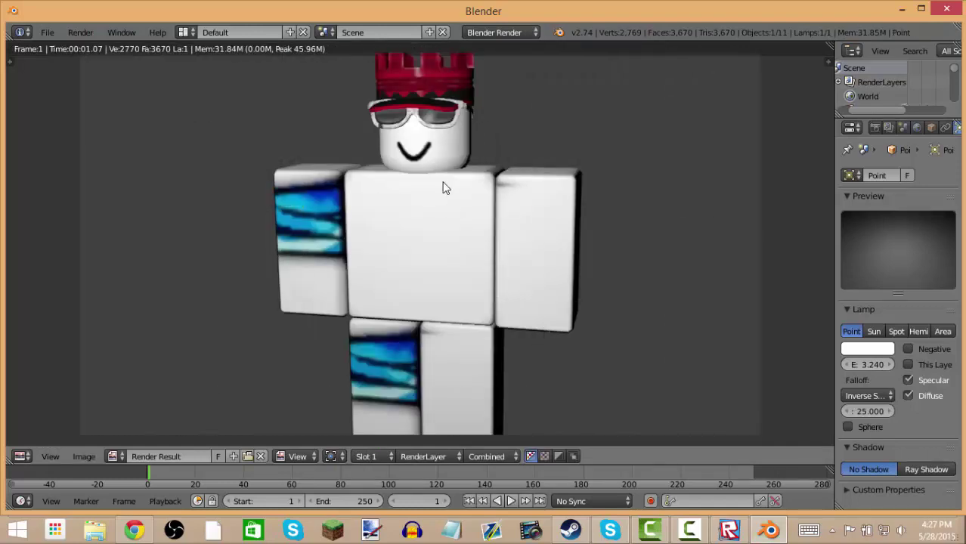
{"action": "left_click", "coordinate": [81, 32]}
{"action": "left_click", "coordinate": [122, 131]}
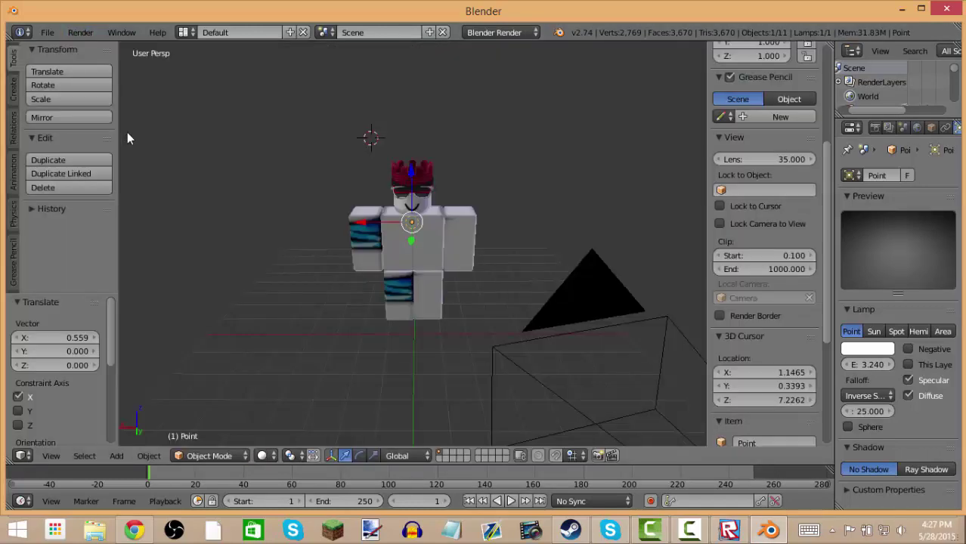
Select the camera and move it along the Y and X axes
{"action": "key", "text": "shift+f"}
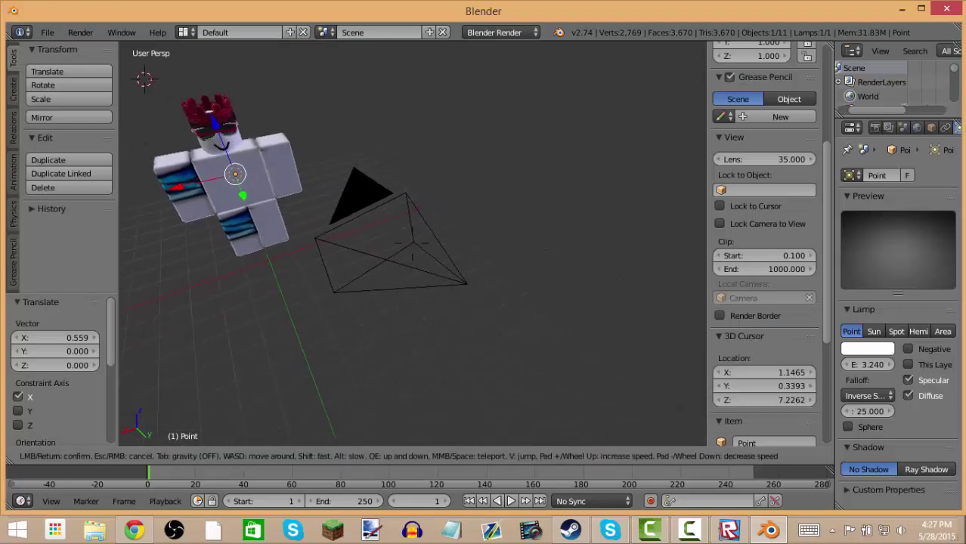
{"action": "key", "text": "Return"}
{"action": "left_click", "coordinate": [462, 283]}
{"action": "right_click", "coordinate": [462, 283]}
{"action": "left_click_drag", "start_coordinate": [498, 323], "coordinate": [620, 405]}
{"action": "left_click_drag", "start_coordinate": [551, 433], "coordinate": [628, 384]}
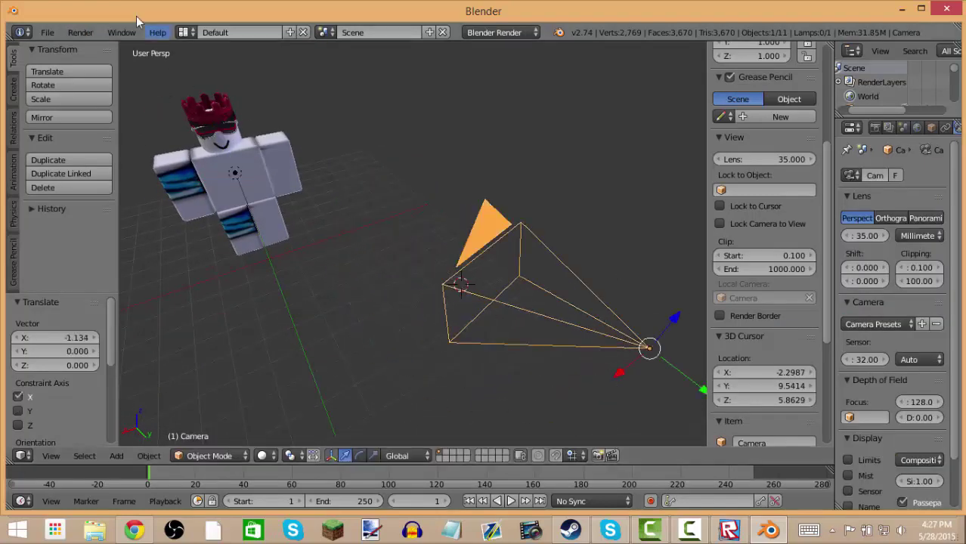
Render a test image from the new camera position and return to 3D
{"action": "left_click", "coordinate": [81, 32]}
{"action": "left_click", "coordinate": [101, 50]}
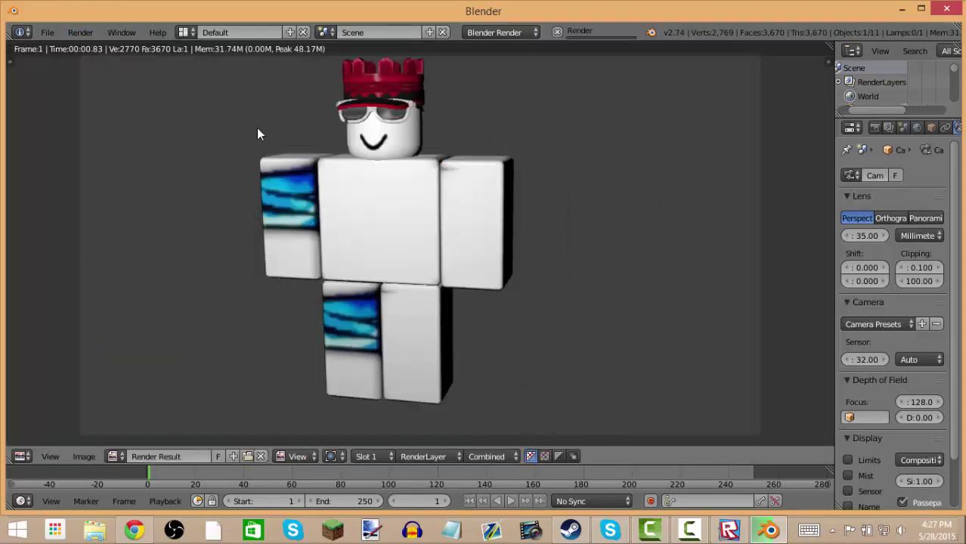
{"action": "left_click", "coordinate": [81, 32]}
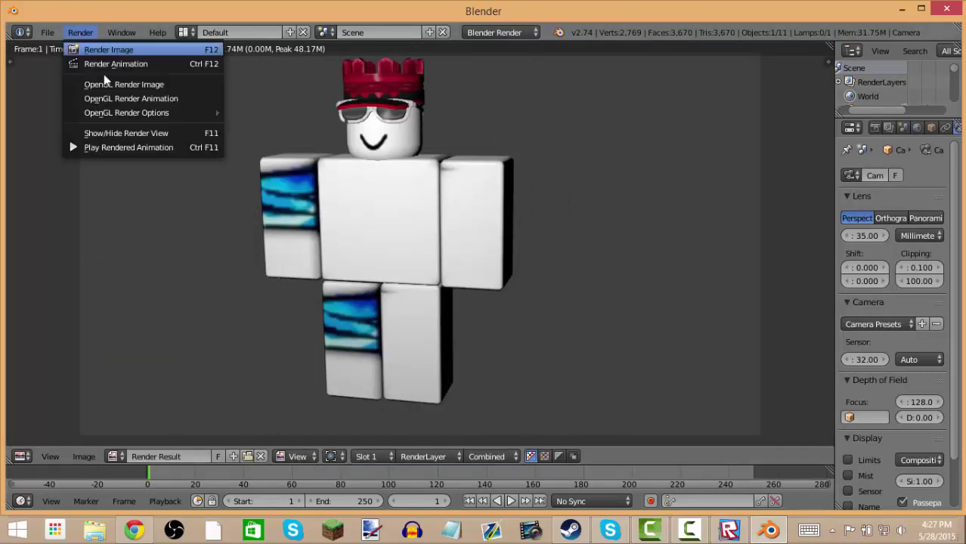
{"action": "left_click", "coordinate": [144, 132]}
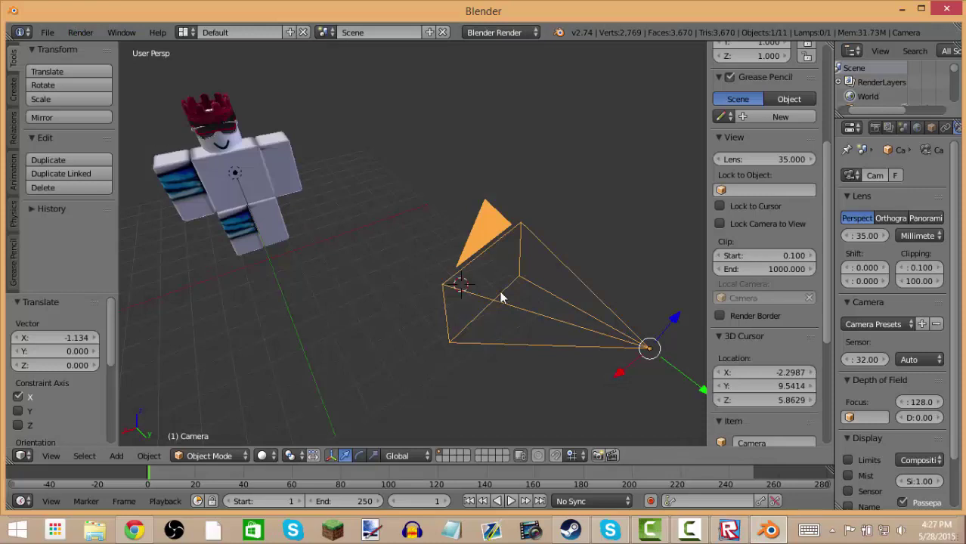
Move the camera along X toward the avatar and render the final image
{"action": "left_click_drag", "start_coordinate": [625, 374], "coordinate": [427, 310]}
{"action": "left_click", "coordinate": [79, 33]}
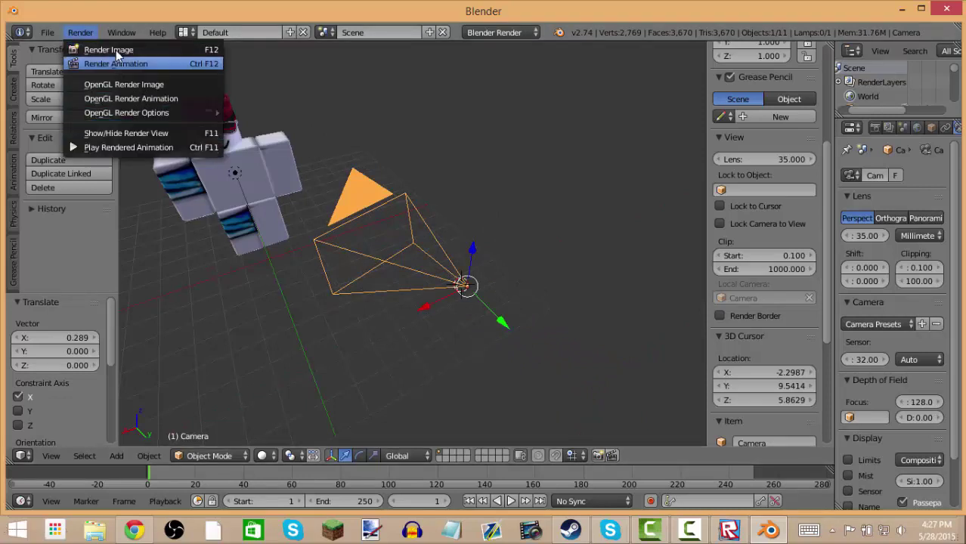
{"action": "left_click", "coordinate": [115, 50]}
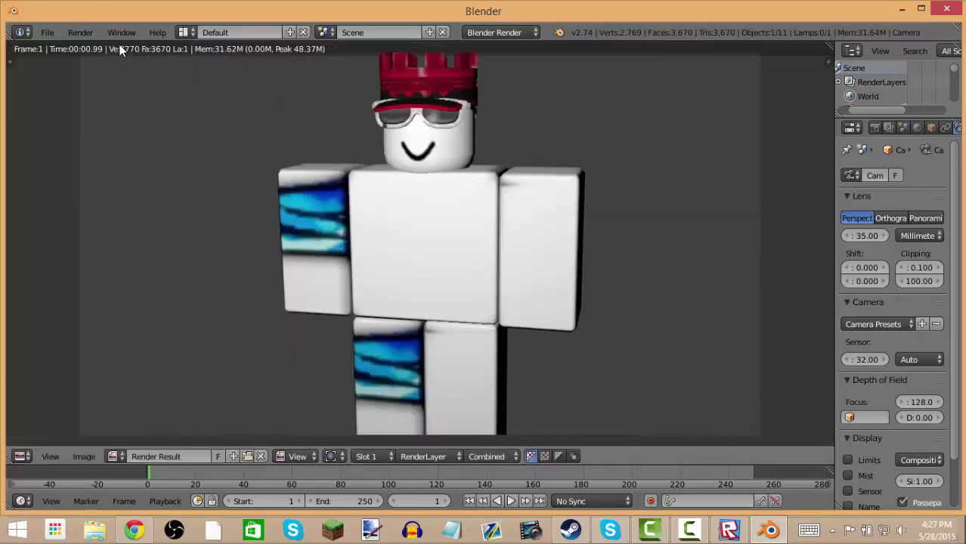